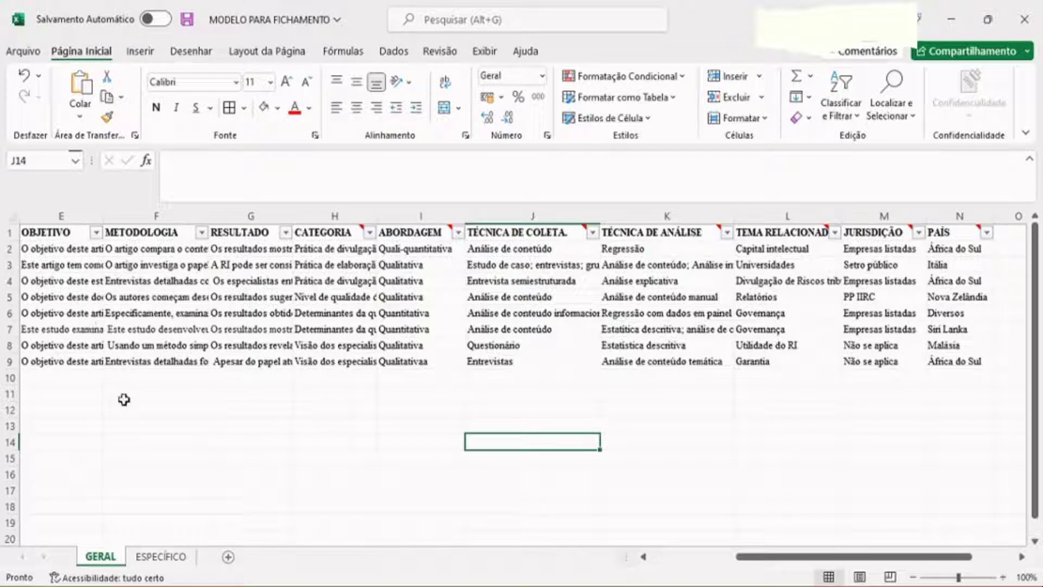
# - Return to the table's first column and select the OBJETIVO, METODOLOGIA and RESULTADO headers
pyautogui.press('Left')
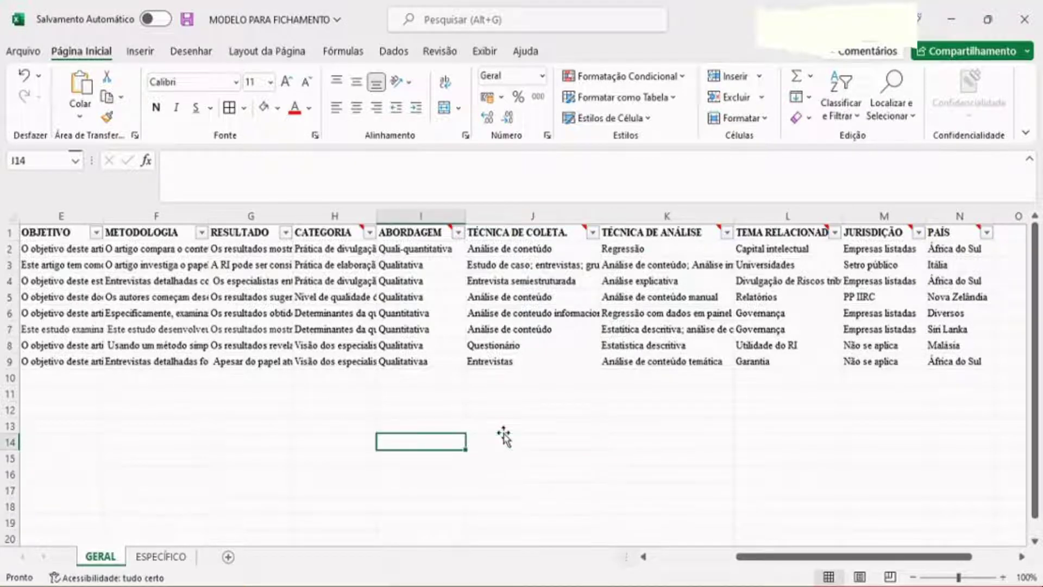
pyautogui.press('Home')
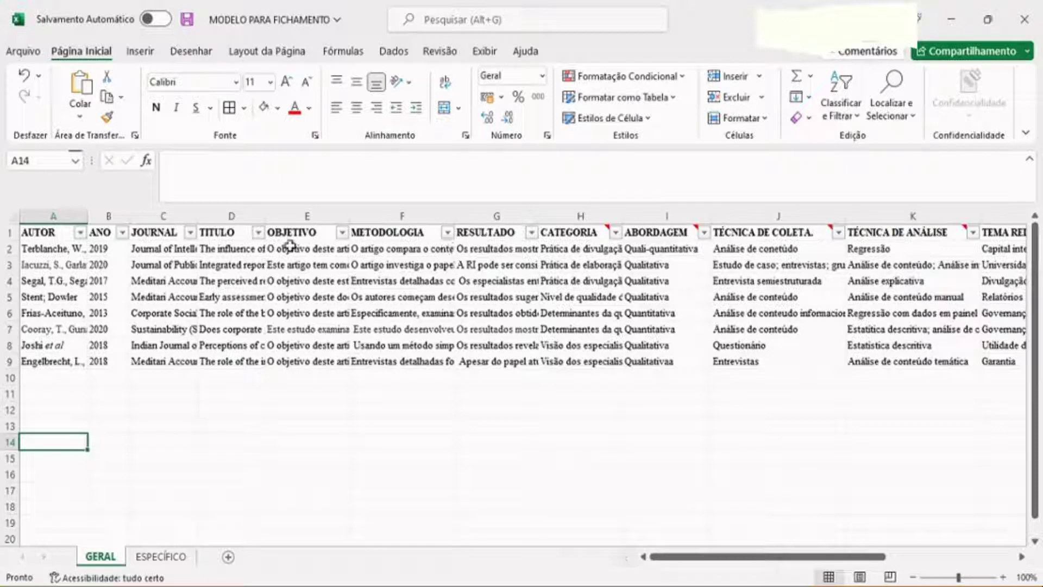
pyautogui.moveTo(298, 232); pyautogui.dragTo(488, 230)
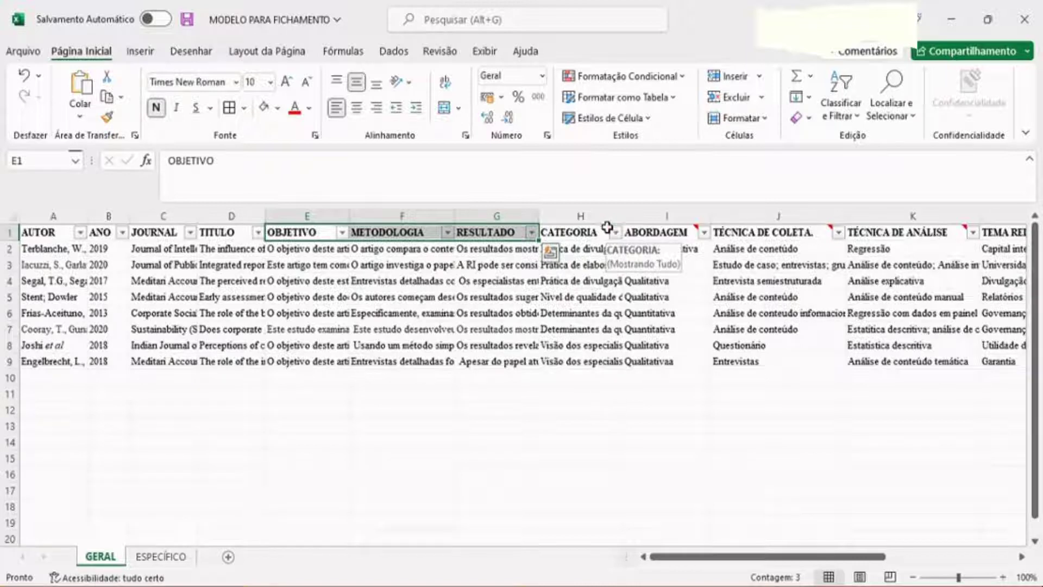
pyautogui.moveTo(608, 227)
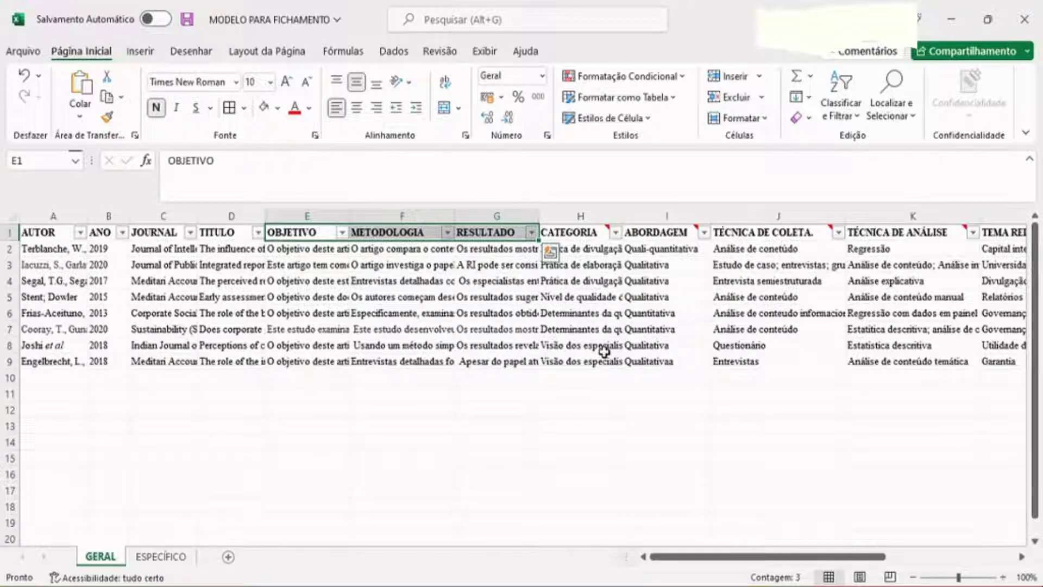
# - Review the CATEGORIA entries one by one from row 2 to row 8
pyautogui.click(599, 252)
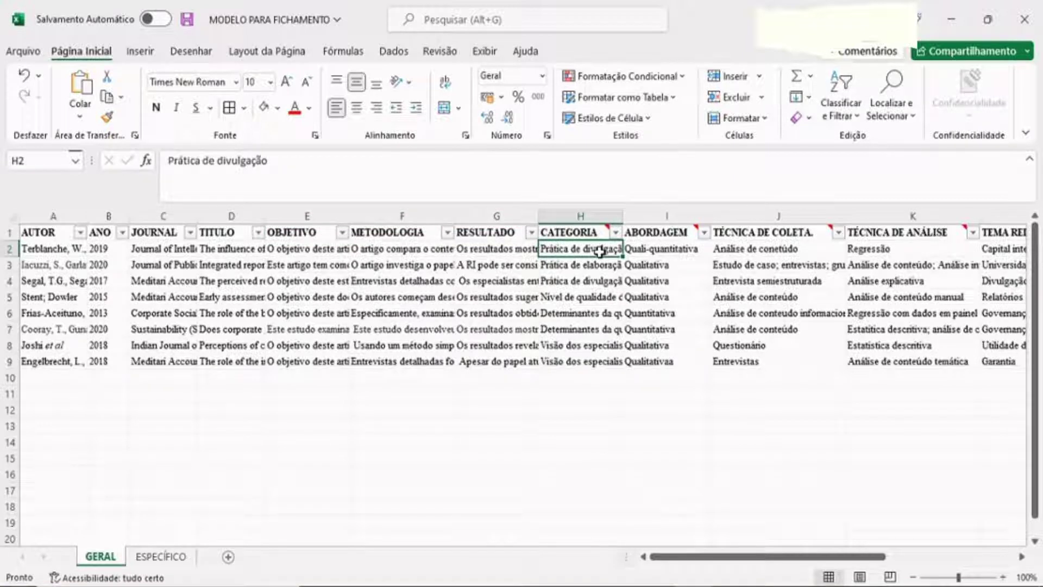
pyautogui.press('Down')
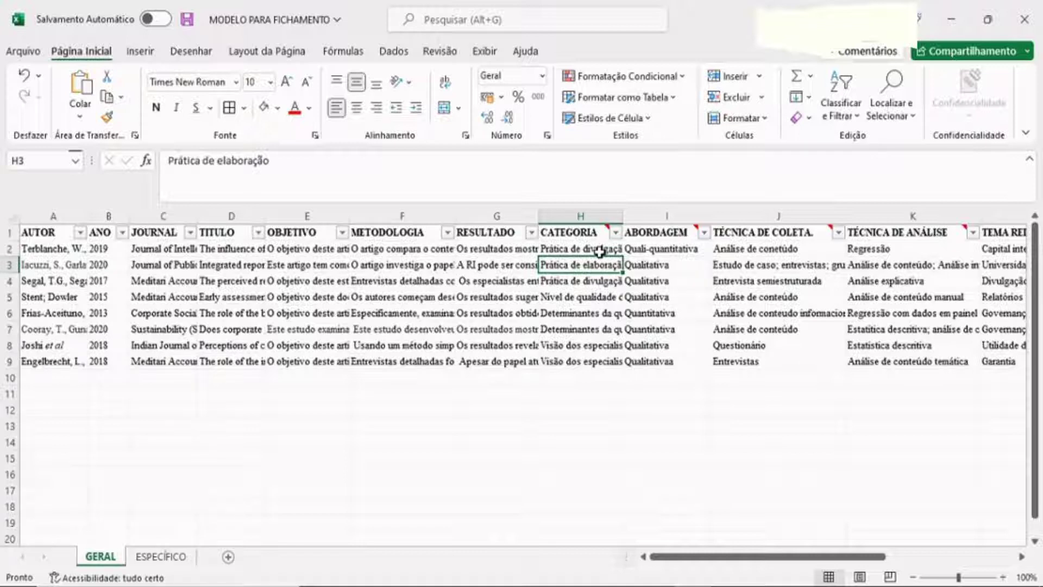
pyautogui.press('Down')
pyautogui.press('Down')
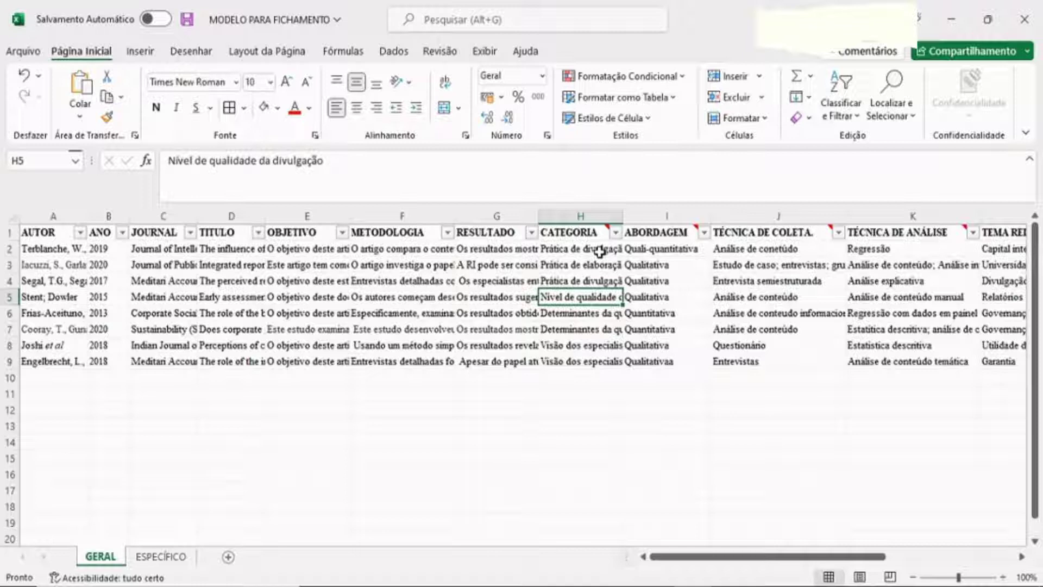
pyautogui.press('Down')
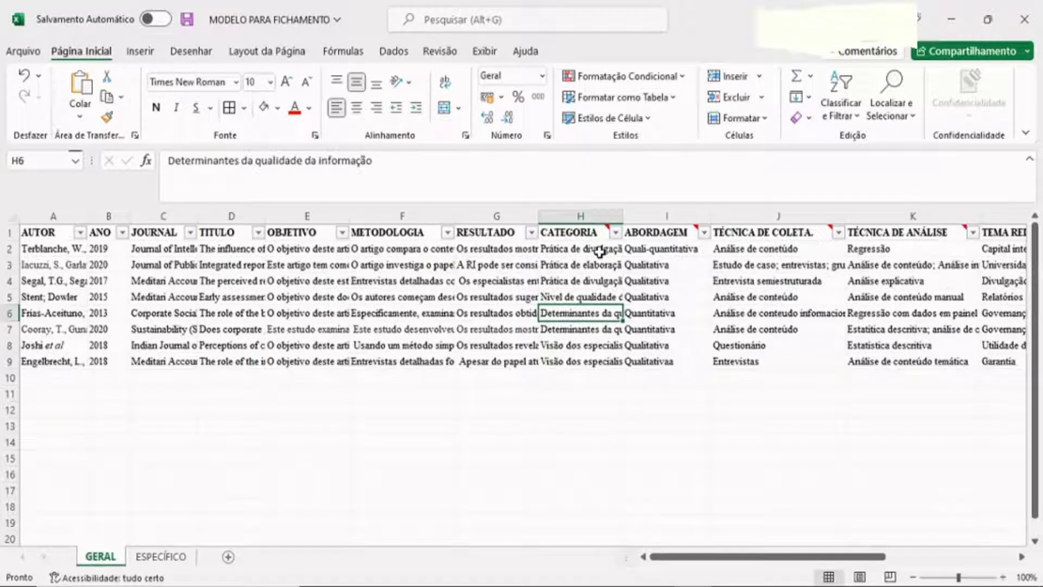
pyautogui.press('Down')
pyautogui.press('Down')
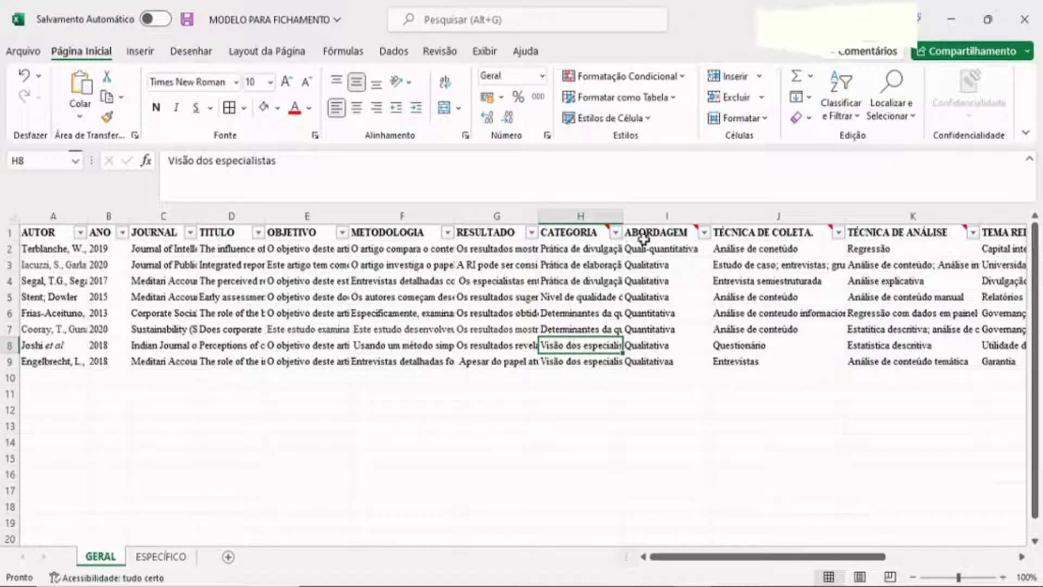
# - Examine the CATEGORIA, ABORDAGEM, TÉCNICA DE COLETA and TÉCNICA DE ANÁLISE headers and the notes attached to them
pyautogui.click(575, 232)
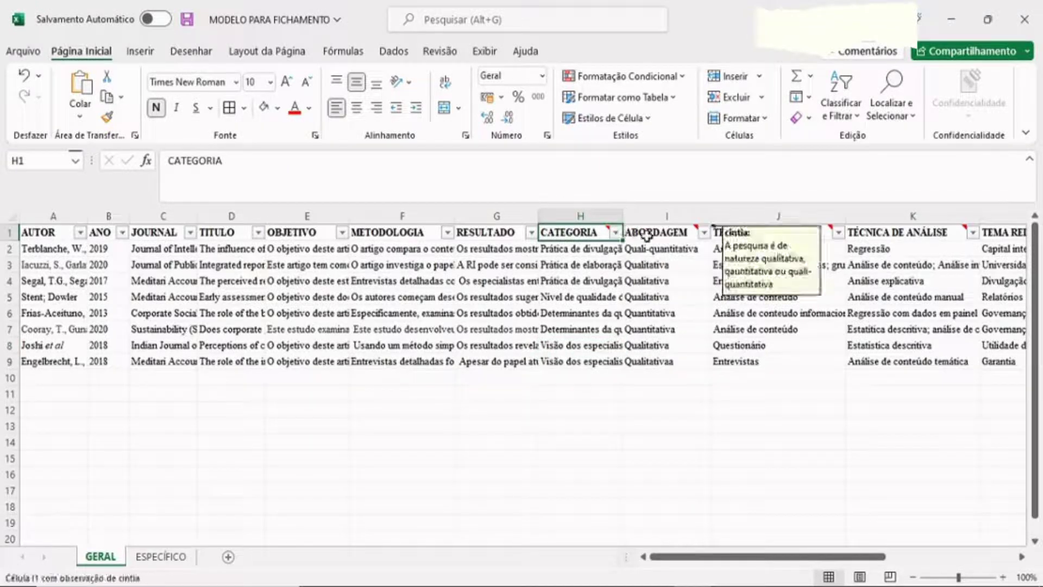
pyautogui.click(647, 233)
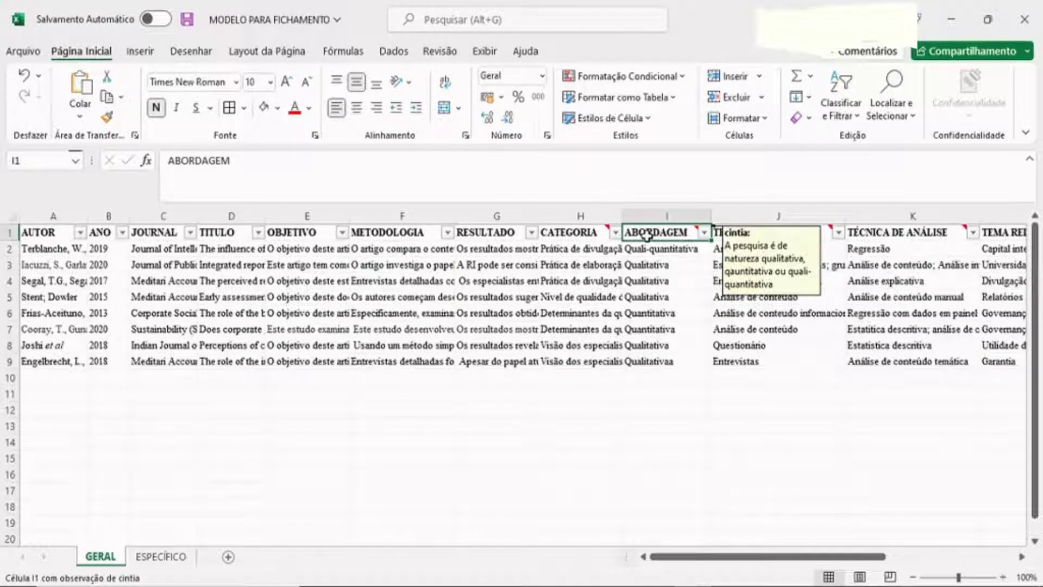
pyautogui.press('Right')
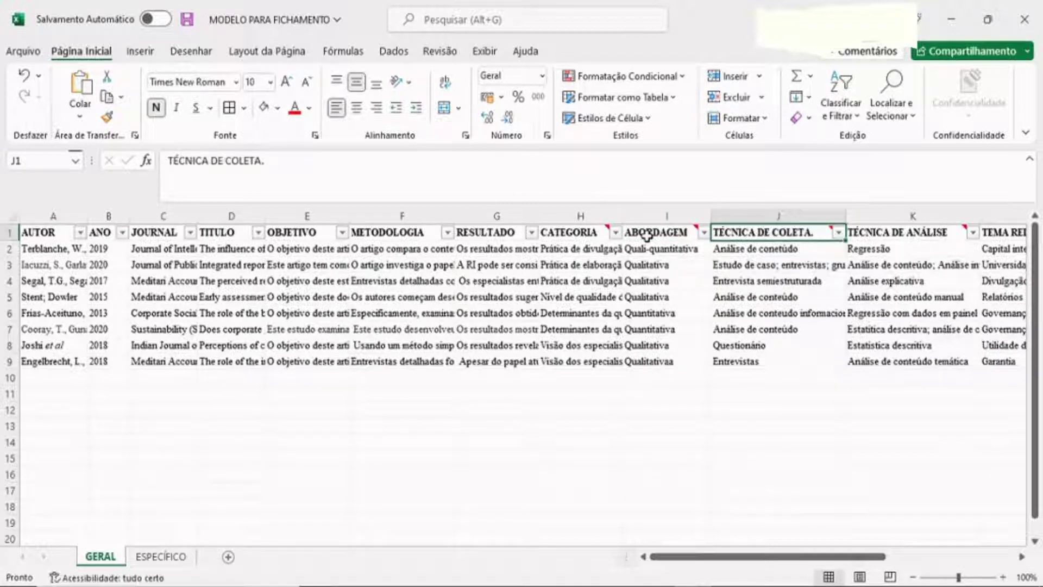
pyautogui.press('Right')
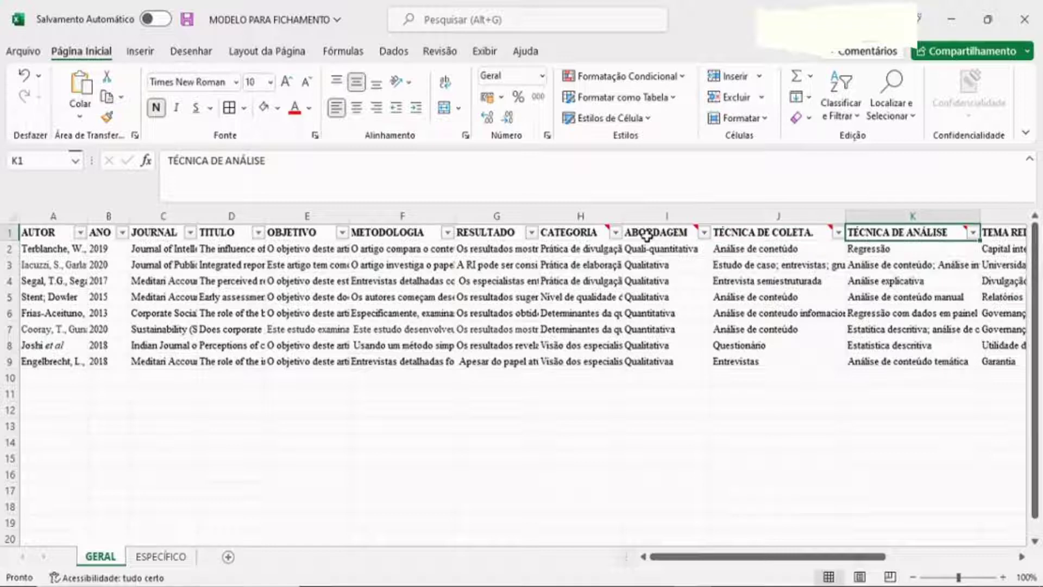
pyautogui.moveTo(672, 238)
pyautogui.moveTo(824, 228)
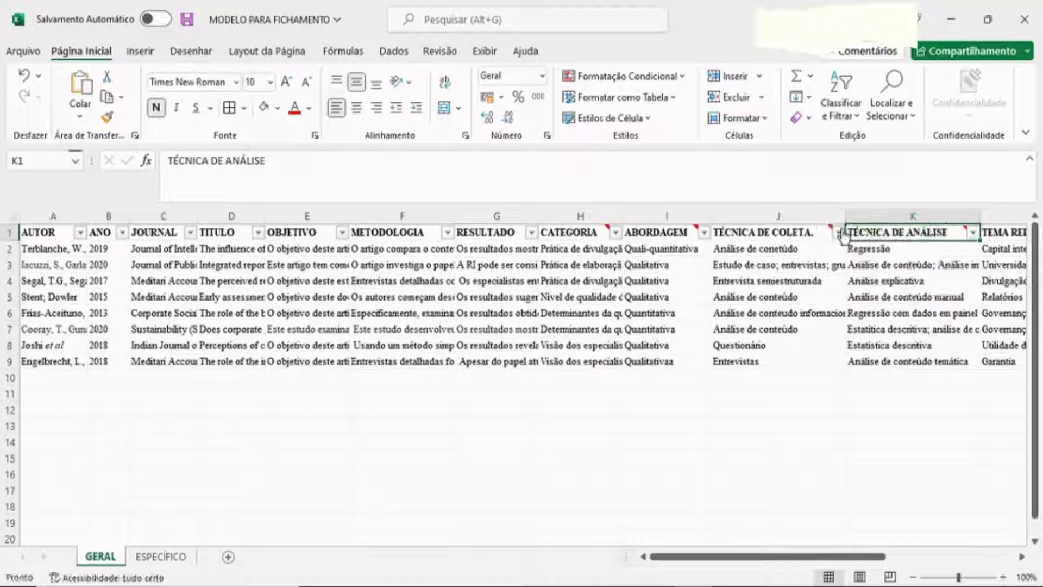
pyautogui.moveTo(922, 239)
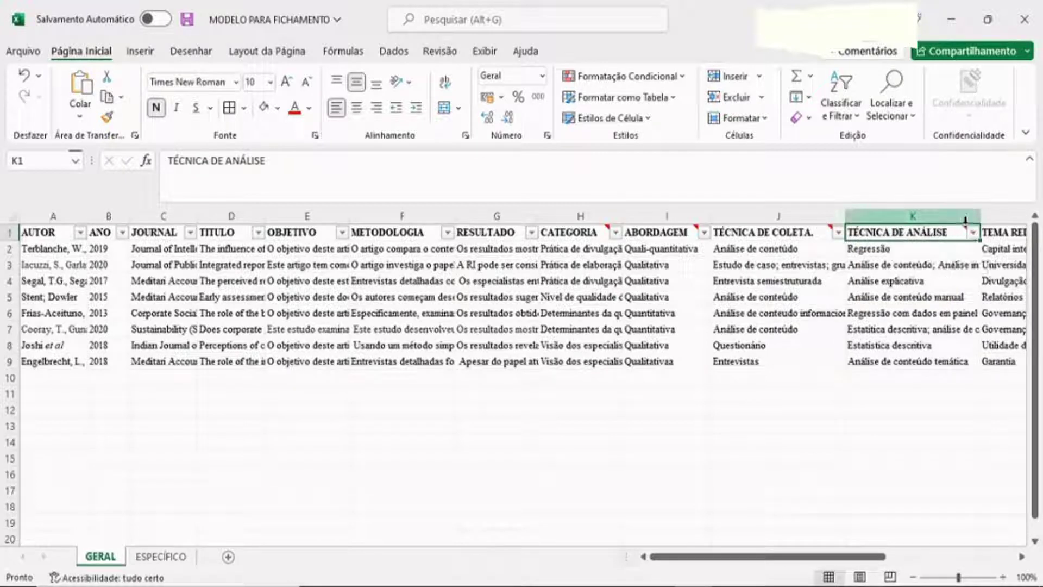
pyautogui.moveTo(966, 227)
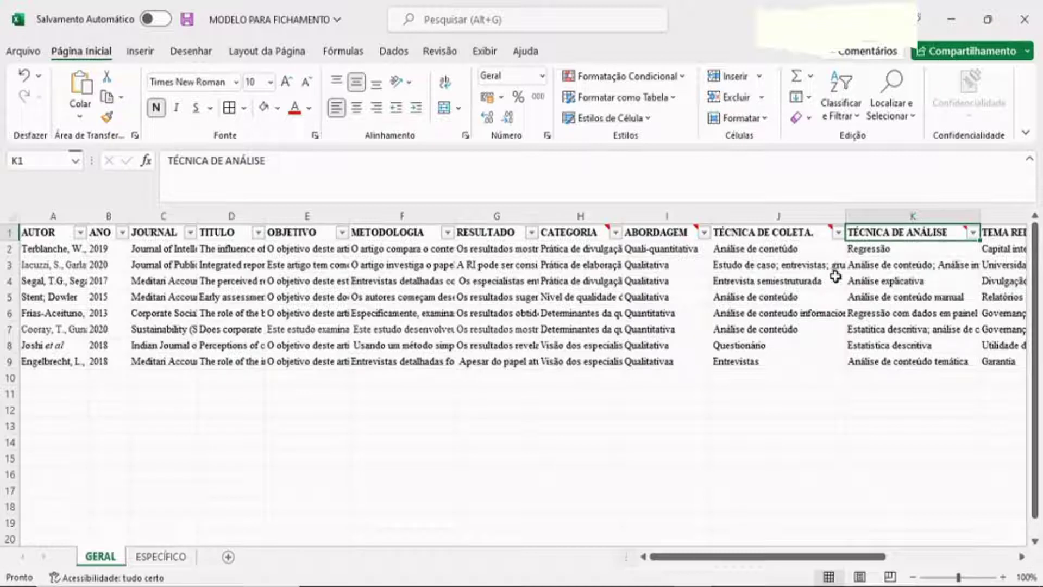
# - Sort the table by ABORDAGEM from A to Z and highlight rows 3 to 6 with the qualitative articles
pyautogui.moveTo(822, 561); pyautogui.dragTo(902, 561)
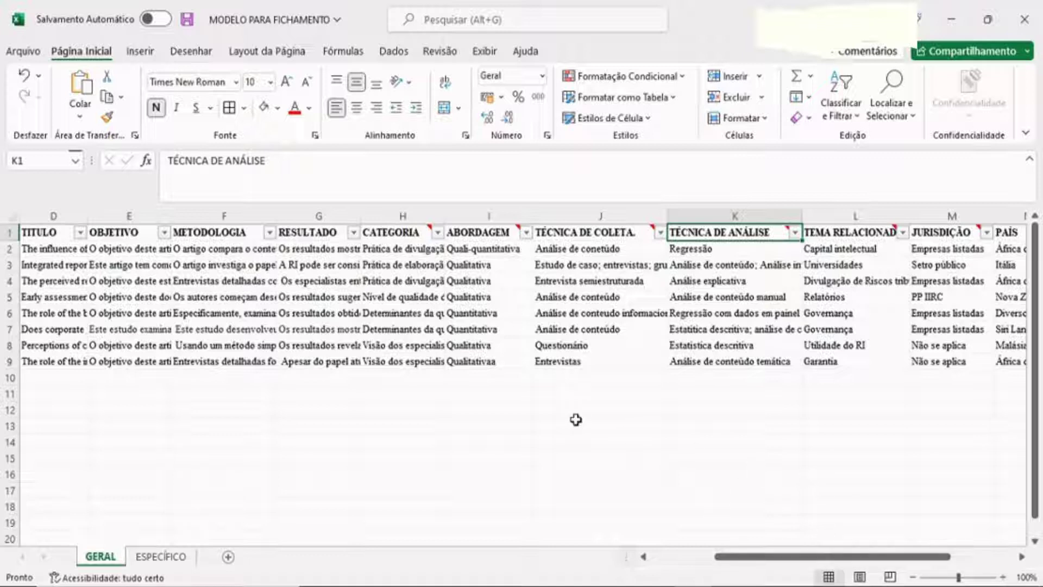
pyautogui.click(526, 233)
pyautogui.click(495, 239)
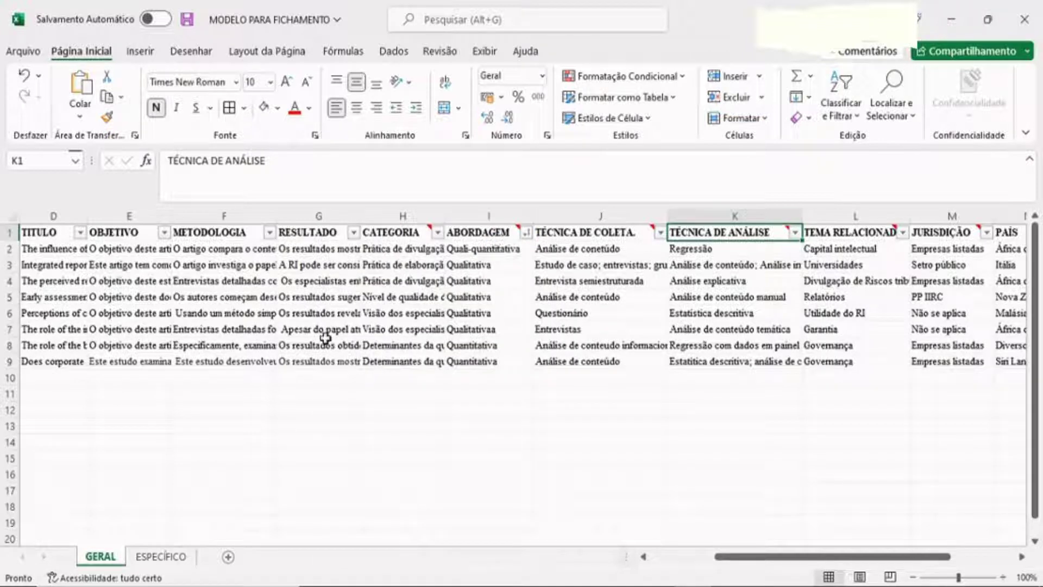
pyautogui.moveTo(9, 265); pyautogui.dragTo(10, 315)
pyautogui.click(507, 471)
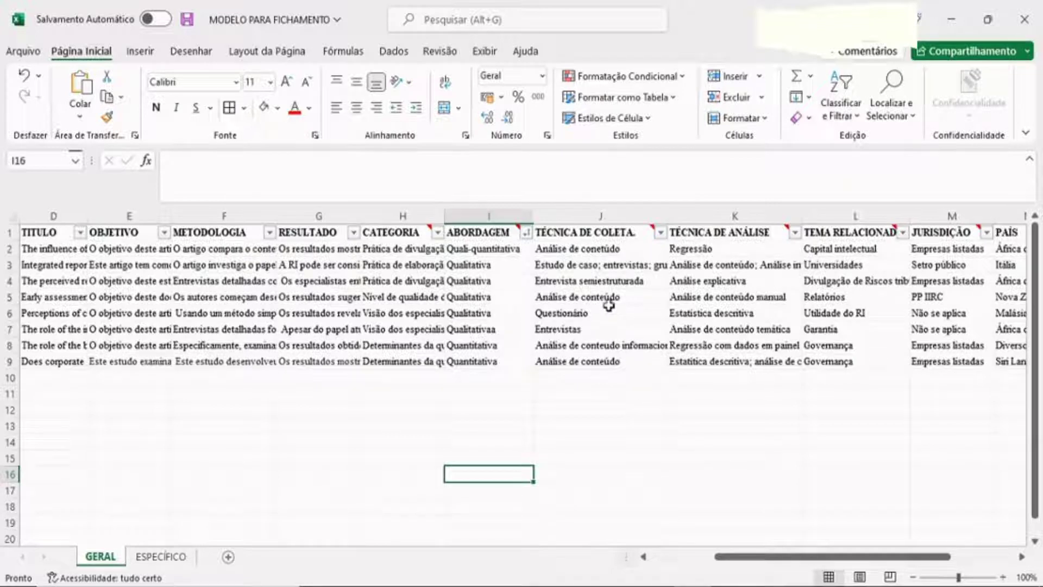
# - Sort the table by TÉCNICA DE COLETA from A to Z and select rows 6 and 7 with the interview-based articles
pyautogui.click(660, 233)
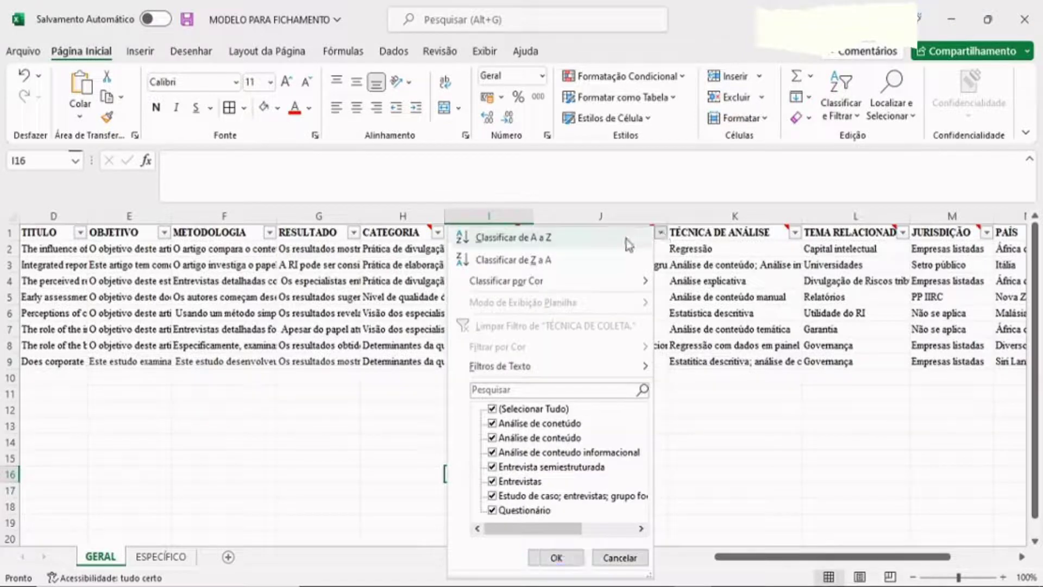
pyautogui.click(559, 239)
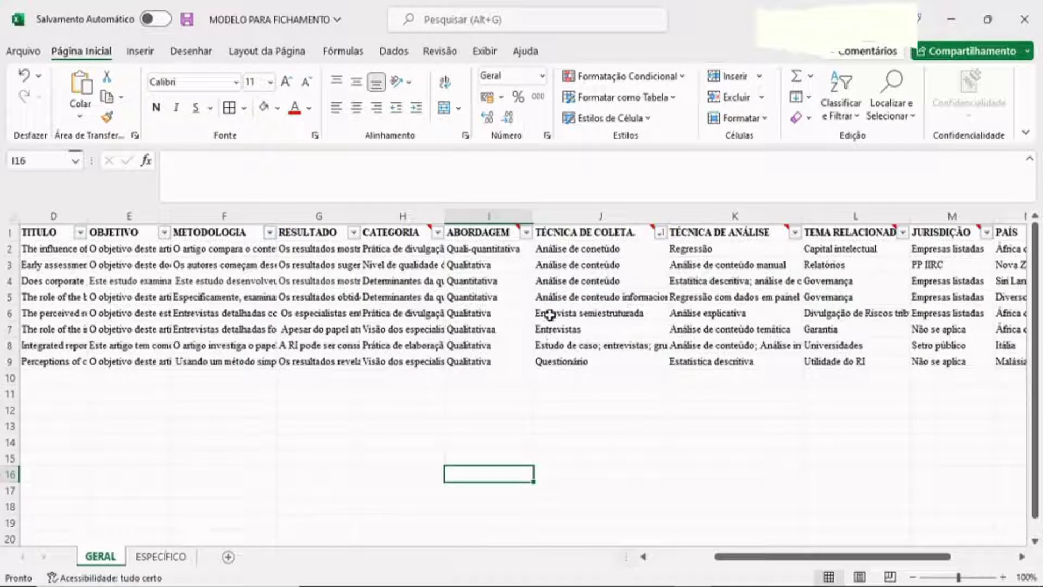
pyautogui.moveTo(555, 314); pyautogui.dragTo(554, 329)
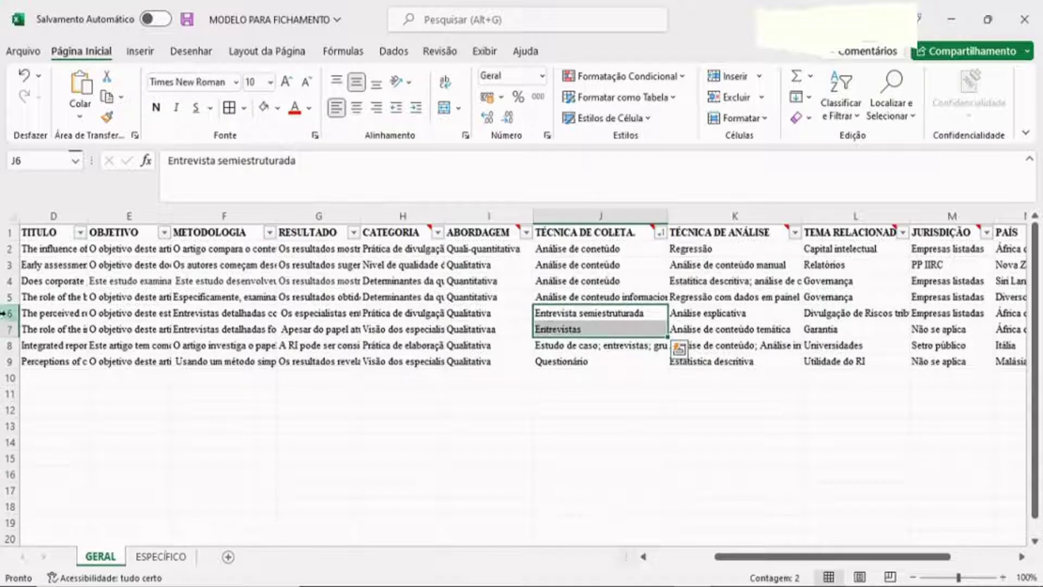
pyautogui.moveTo(9, 313); pyautogui.dragTo(8, 327)
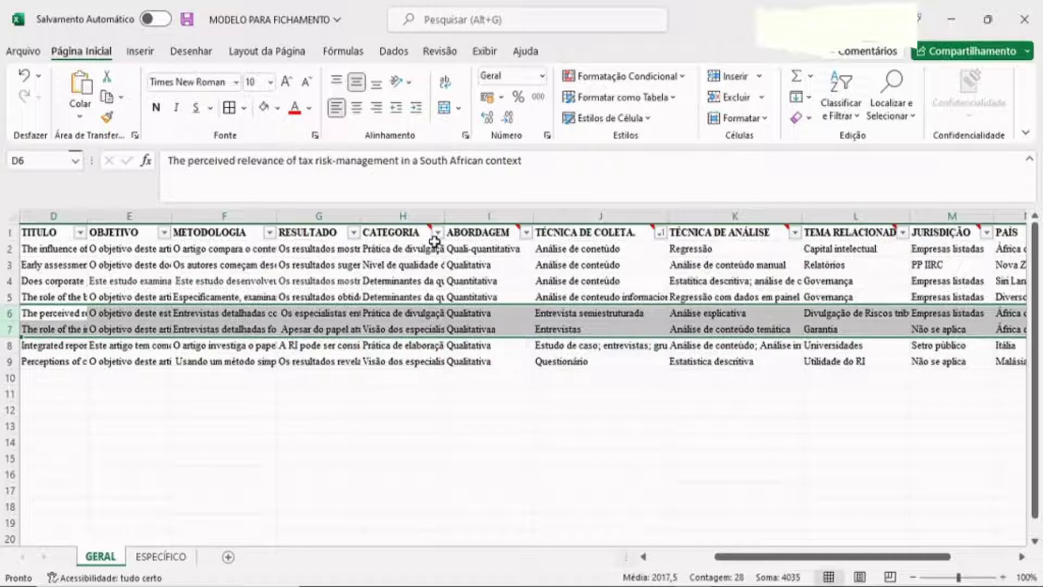
# - Review the TEMA RELACIONADO header and its entries in rows 2, 3, 4 and 9
pyautogui.click(872, 234)
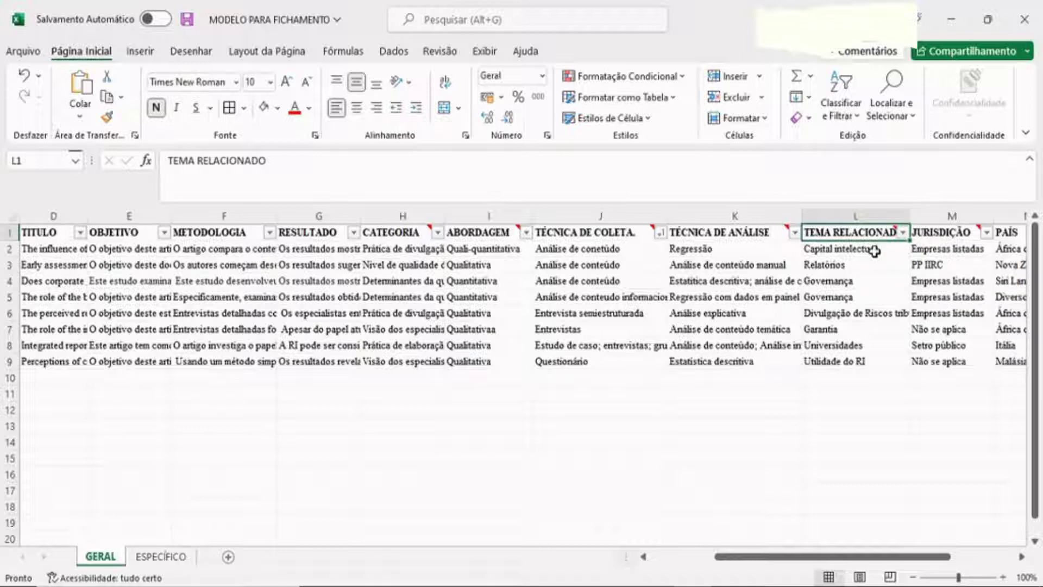
pyautogui.click(874, 250)
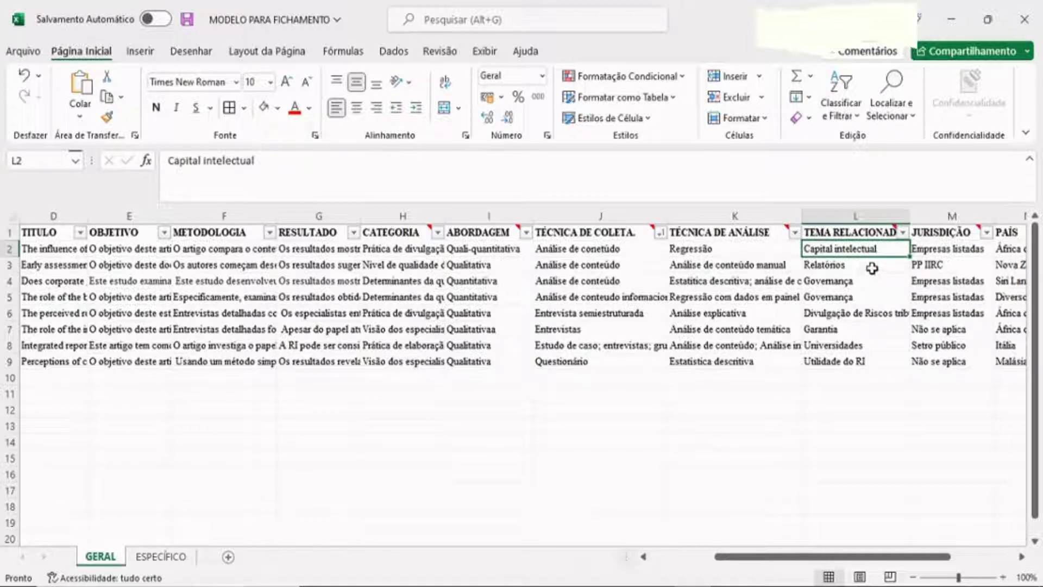
pyautogui.click(871, 267)
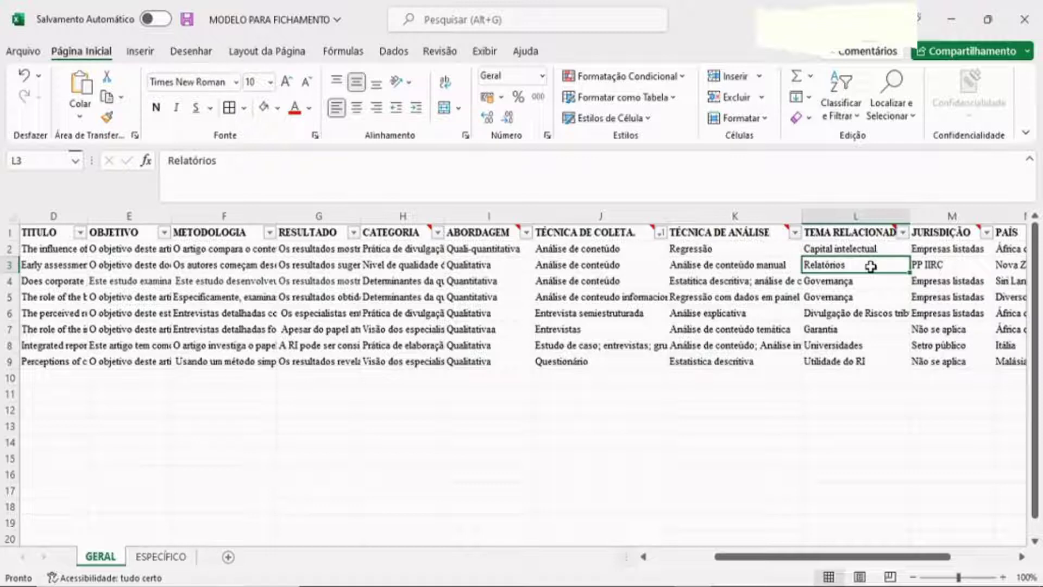
pyautogui.click(871, 281)
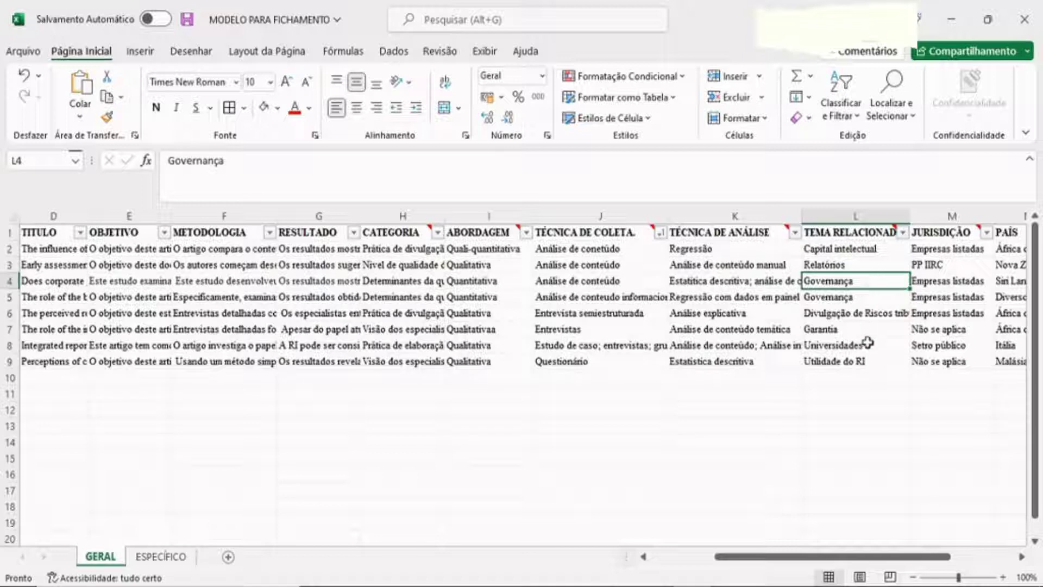
pyautogui.click(869, 363)
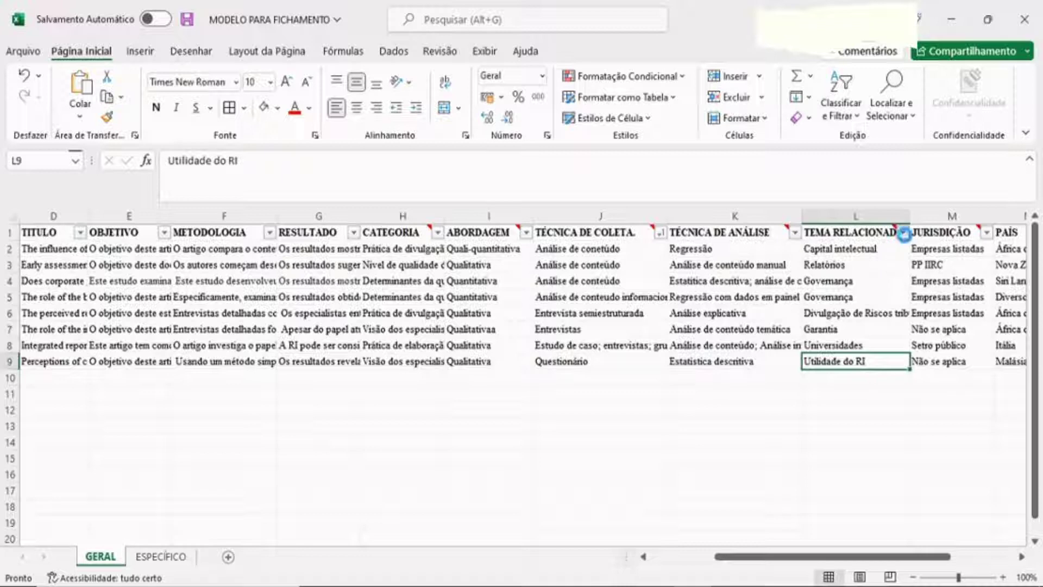
# - Sort the table by TEMA RELACIONADO from A to Z and select the two Governança cells
pyautogui.click(902, 233)
pyautogui.click(880, 240)
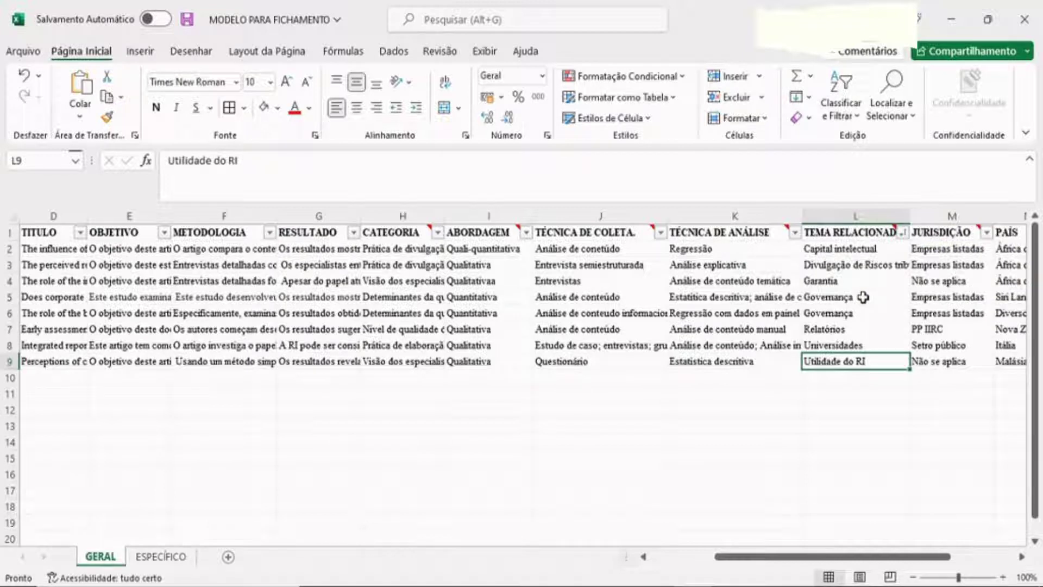
pyautogui.moveTo(864, 297); pyautogui.dragTo(864, 313)
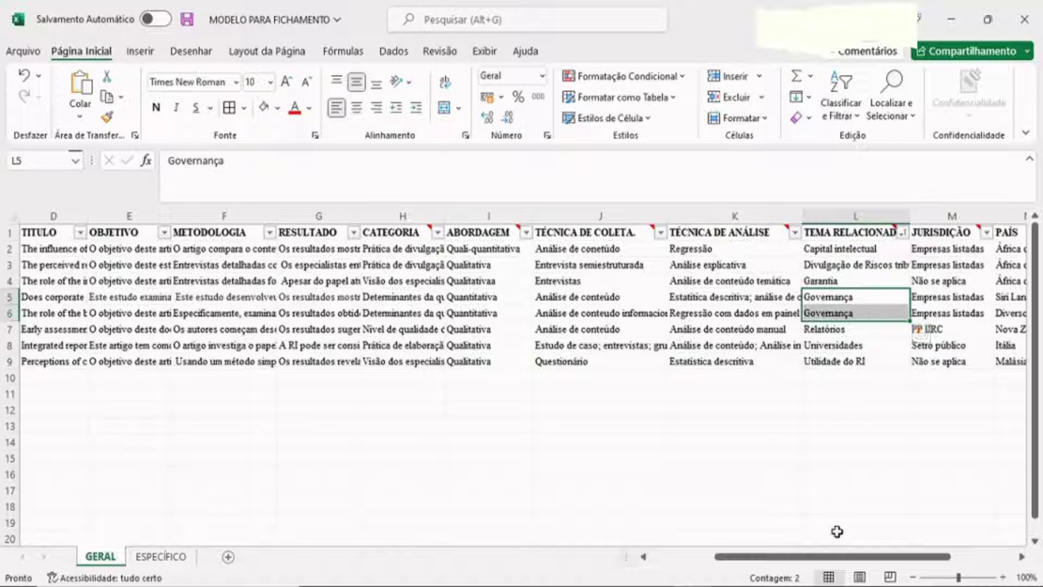
# - Check the notes on the JURISDIÇÃO and PAÍS headers and the Diversos country entry, and return to the first columns
pyautogui.moveTo(837, 557); pyautogui.dragTo(906, 555)
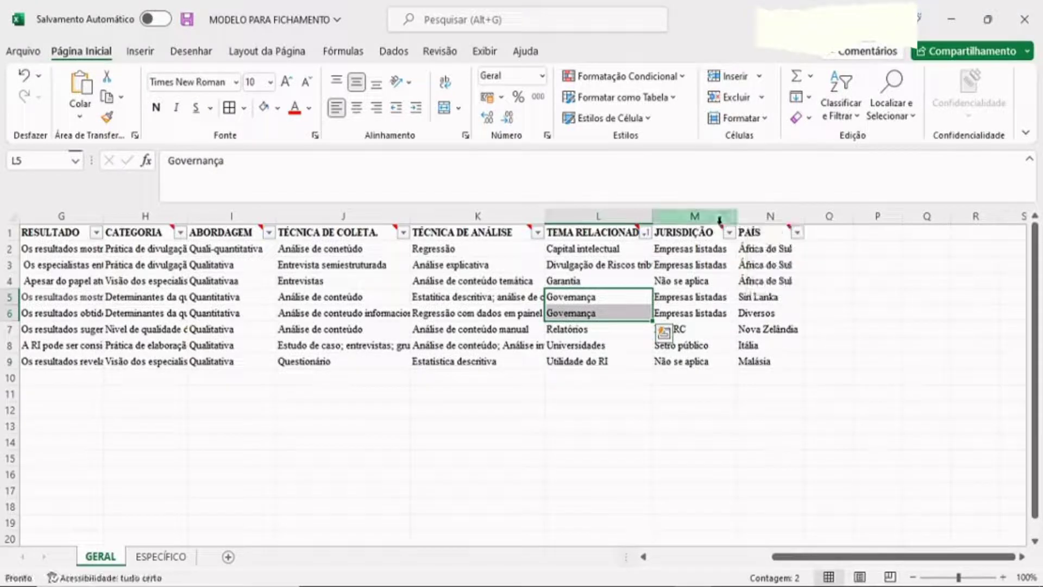
pyautogui.moveTo(721, 228)
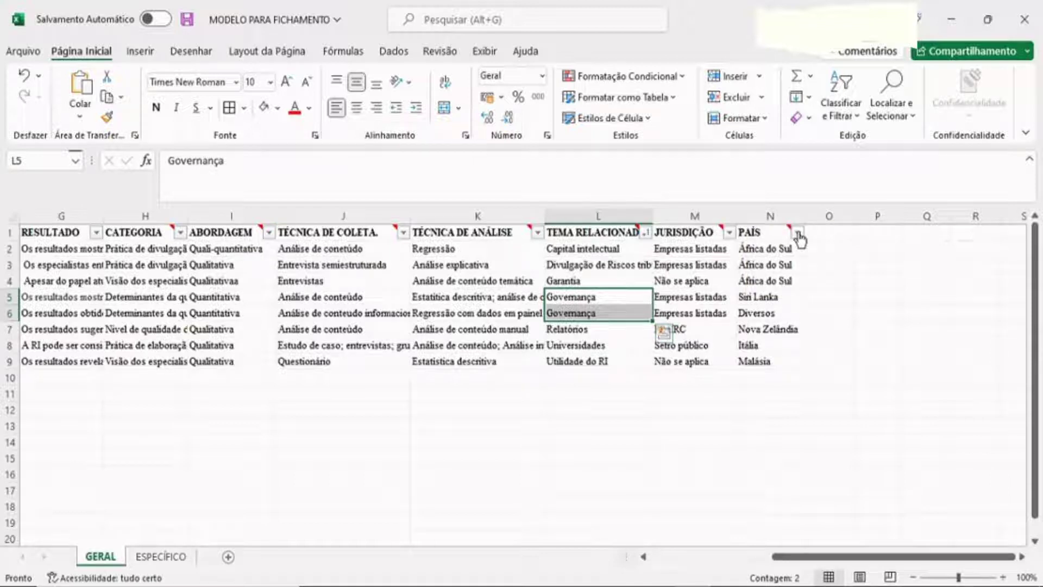
pyautogui.moveTo(790, 225)
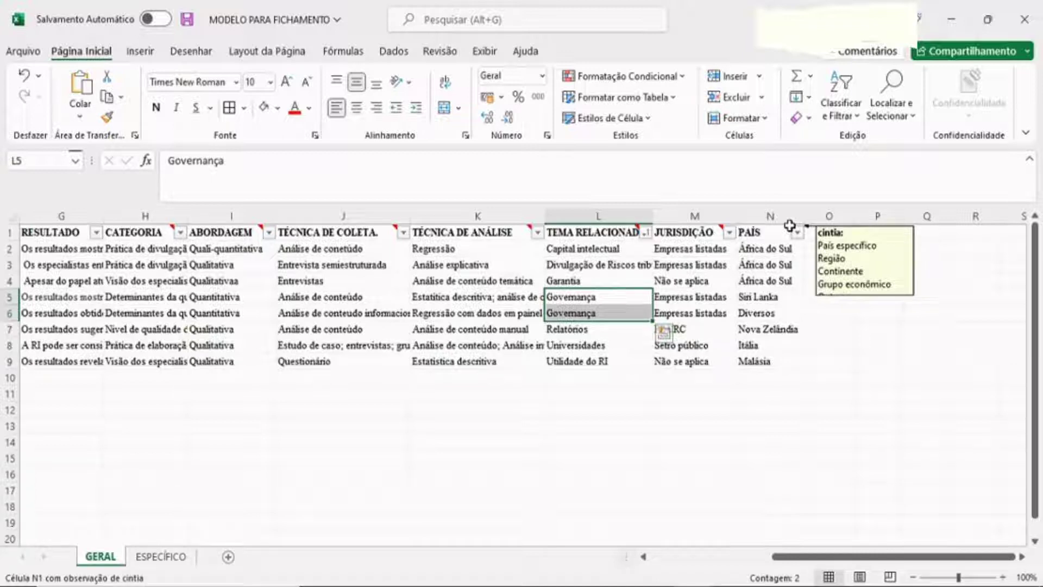
pyautogui.click(782, 313)
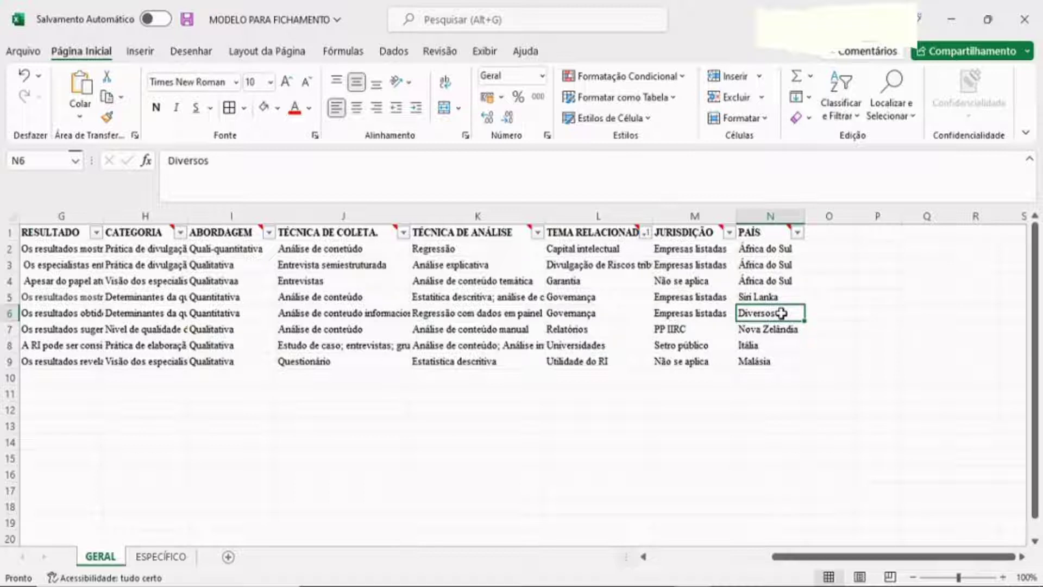
pyautogui.moveTo(796, 557); pyautogui.dragTo(658, 554)
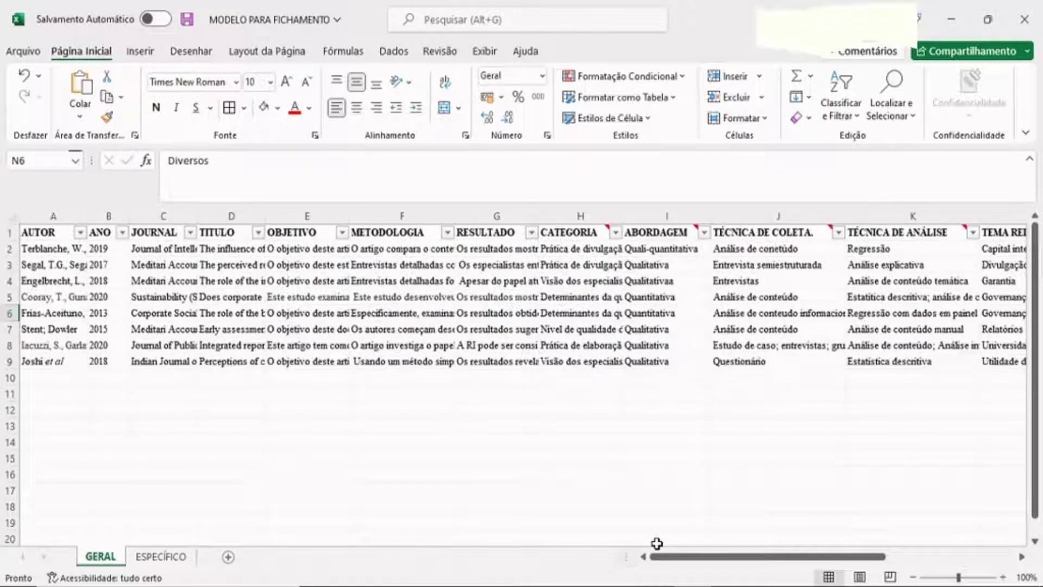
pyautogui.moveTo(659, 556); pyautogui.dragTo(695, 563)
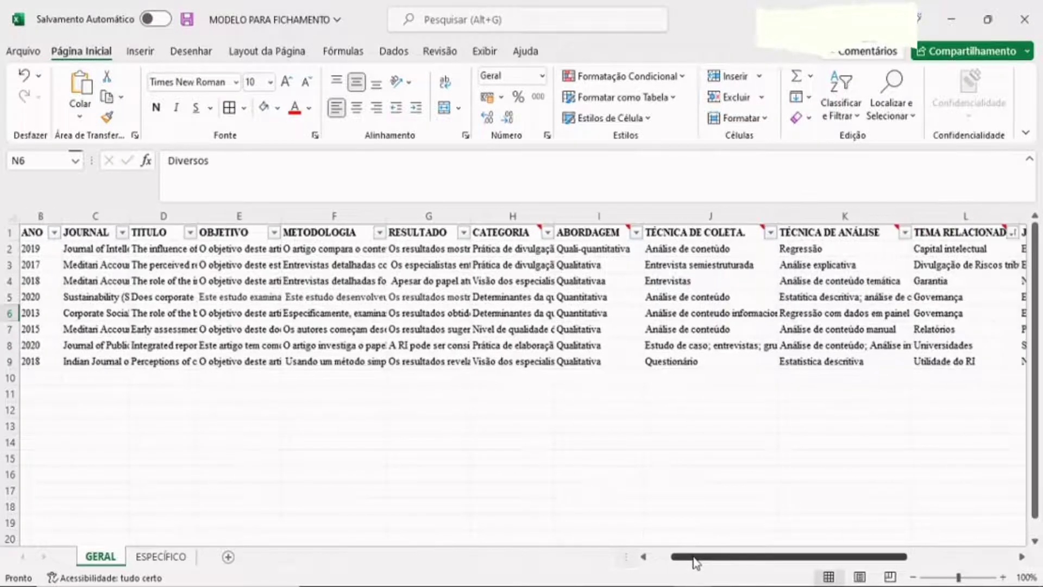
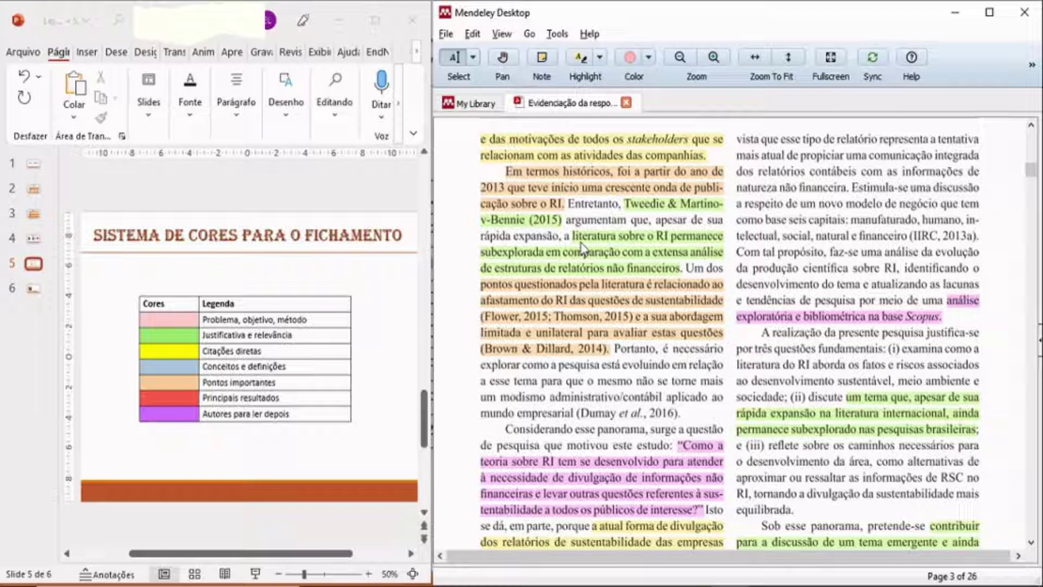
# - Examine the article's colour-coded highlights from page 3 onward against the slide's legend, covering the research question, objective, justification, quotations and important points
pyautogui.scroll(-4, 585, 250)
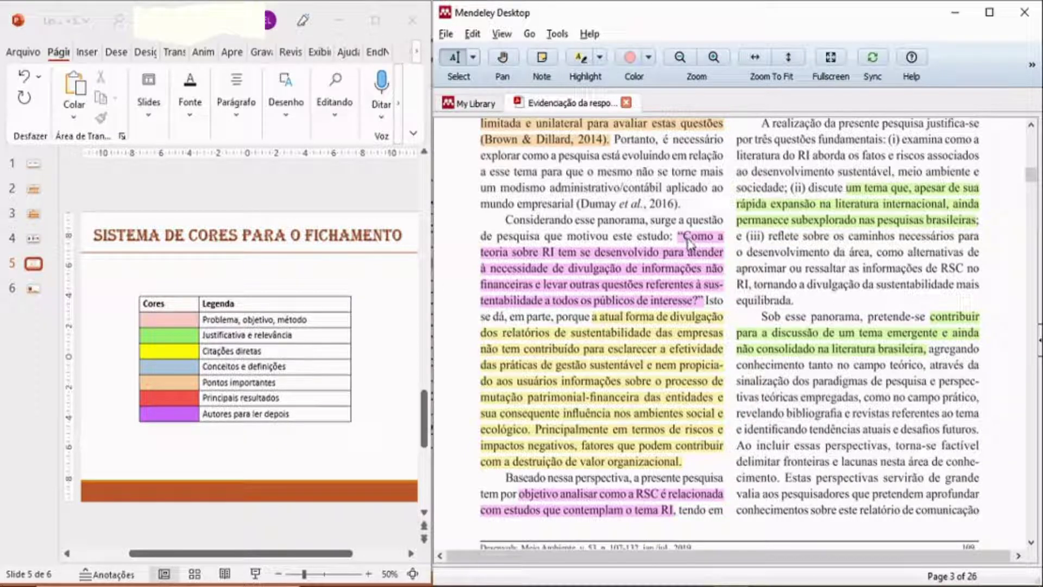
pyautogui.moveTo(689, 258)
pyautogui.click(1031, 542)
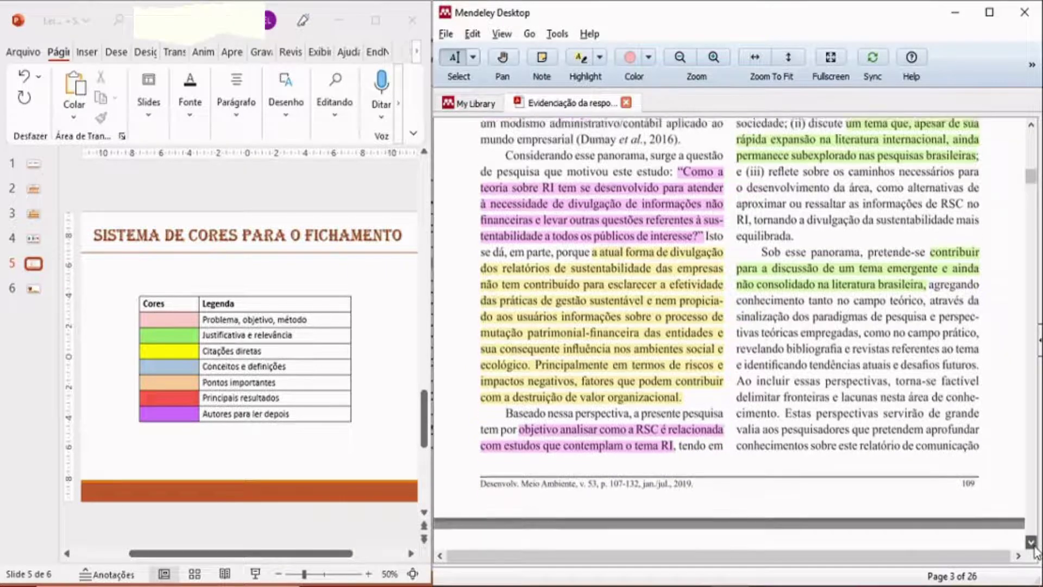
pyautogui.click(1032, 543)
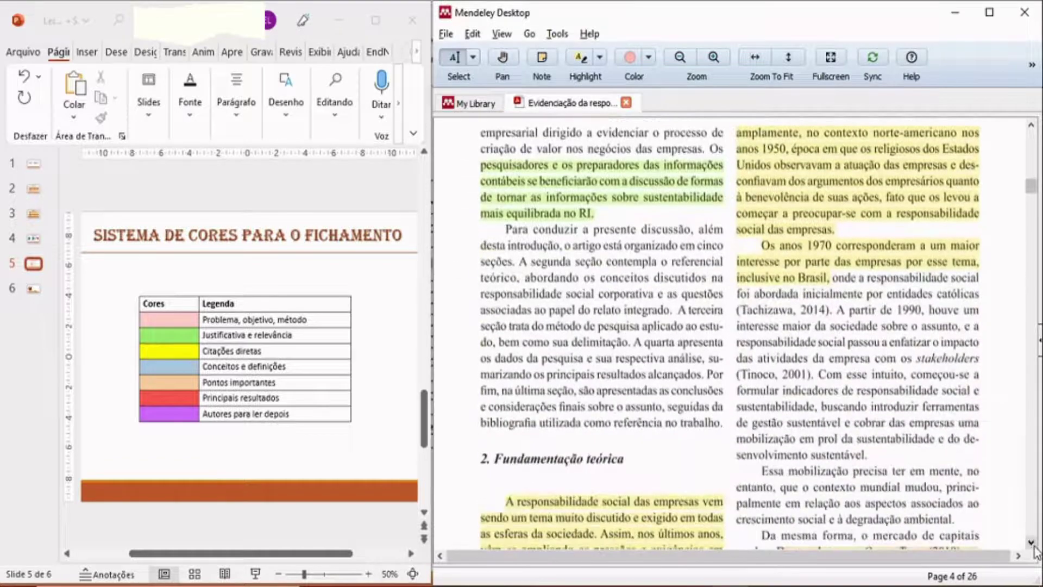
pyautogui.click(1032, 544)
pyautogui.click(1032, 543)
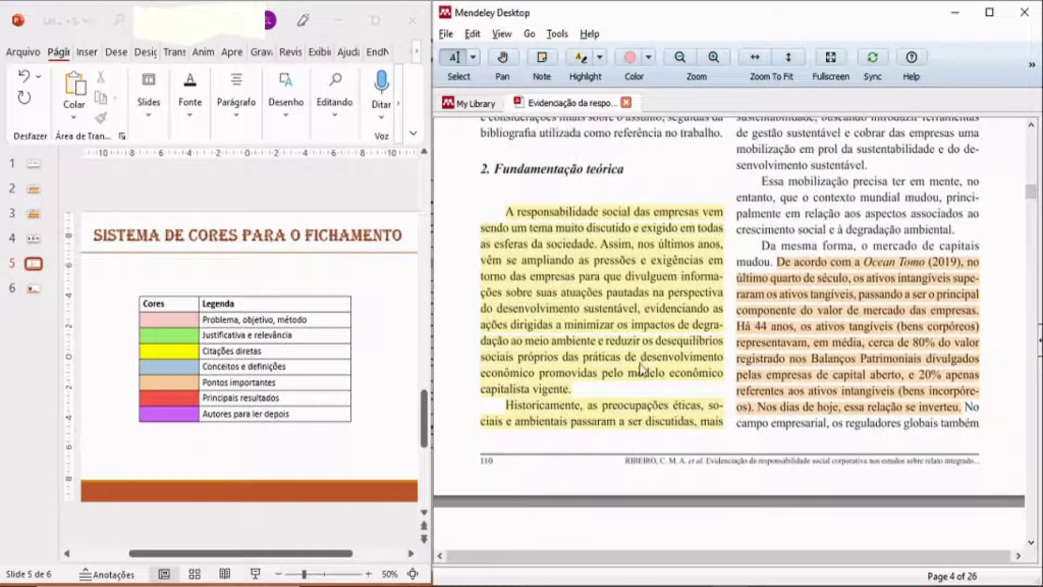
pyautogui.click(1032, 542)
pyautogui.moveTo(1032, 542); pyautogui.dragTo(1033, 542)
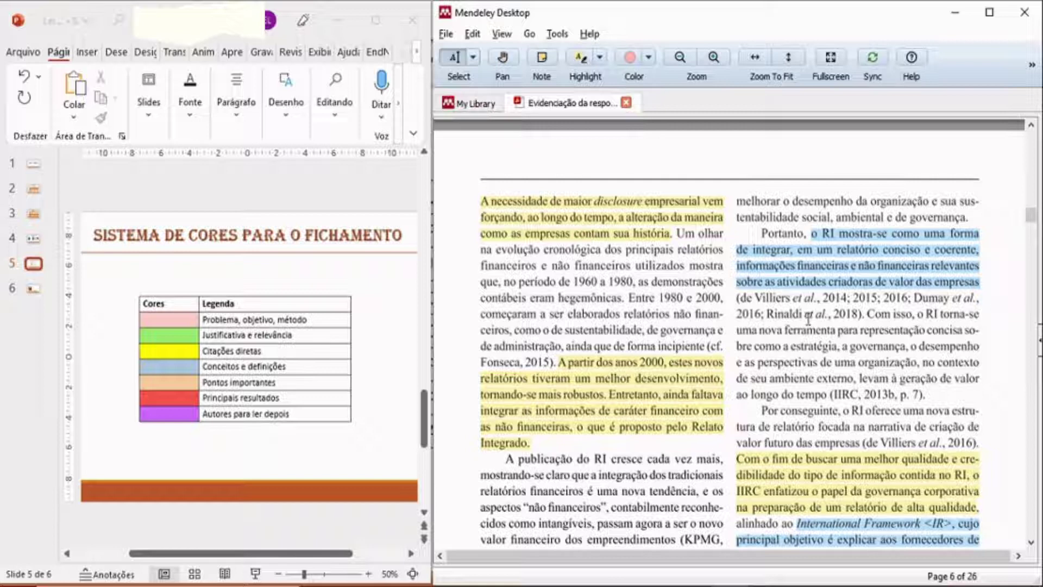
# - Mark the citations after the blue-highlighted RI definition on page 6, clear the selection, and review the methodology highlights on page 7
pyautogui.moveTo(748, 300); pyautogui.dragTo(858, 314)
pyautogui.click(859, 268)
pyautogui.click(995, 201)
pyautogui.moveTo(1031, 216); pyautogui.dragTo(1032, 245)
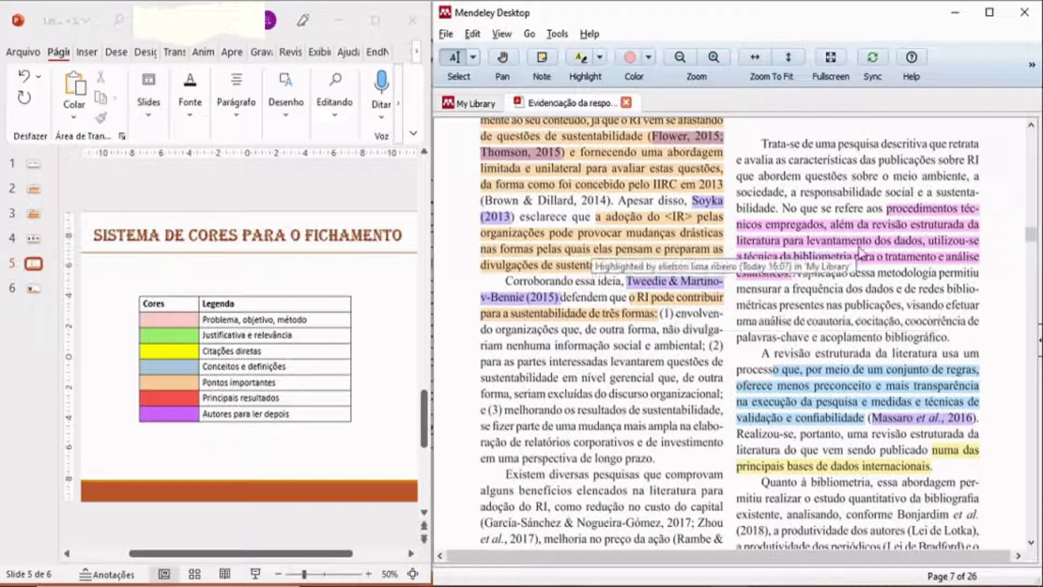
# - Review the red-highlighted main results in sections 4.1 and 4.2 on page 9 and the green-highlighted justification on page 17
pyautogui.moveTo(1035, 236); pyautogui.dragTo(1037, 265)
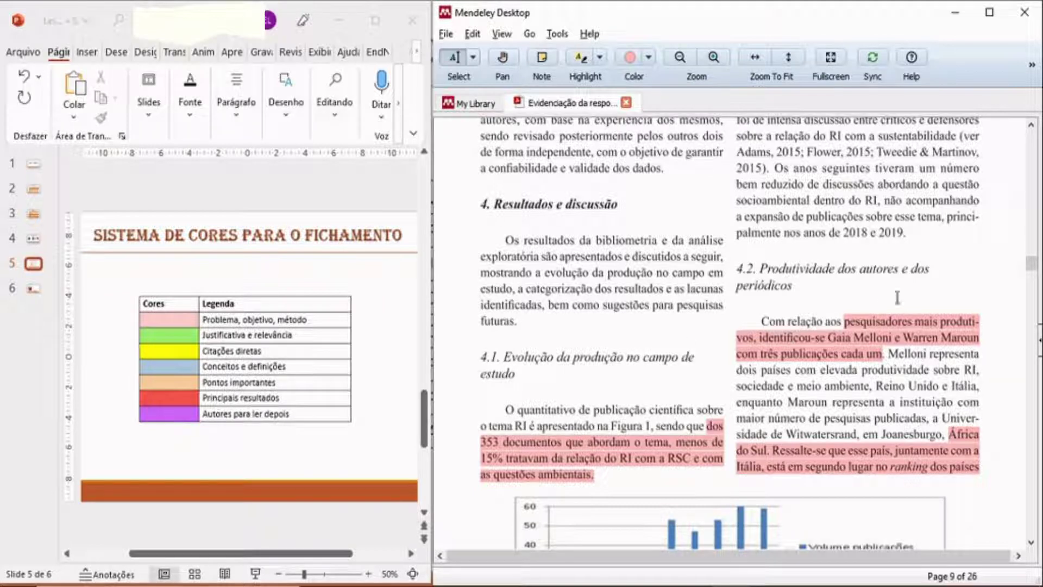
pyautogui.moveTo(1031, 267); pyautogui.dragTo(1032, 268)
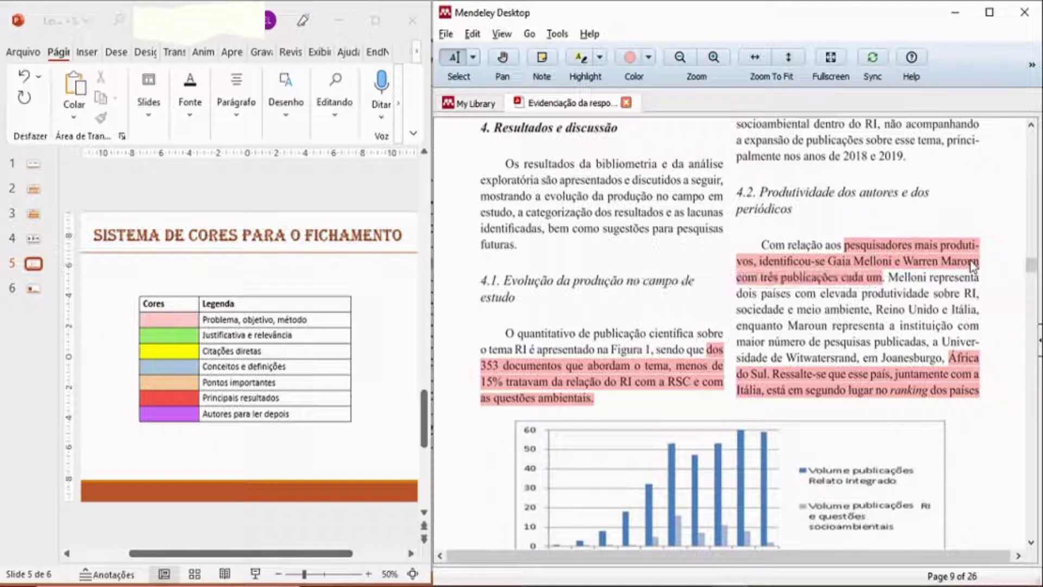
pyautogui.click(1032, 396)
pyautogui.moveTo(1030, 392); pyautogui.dragTo(1031, 388)
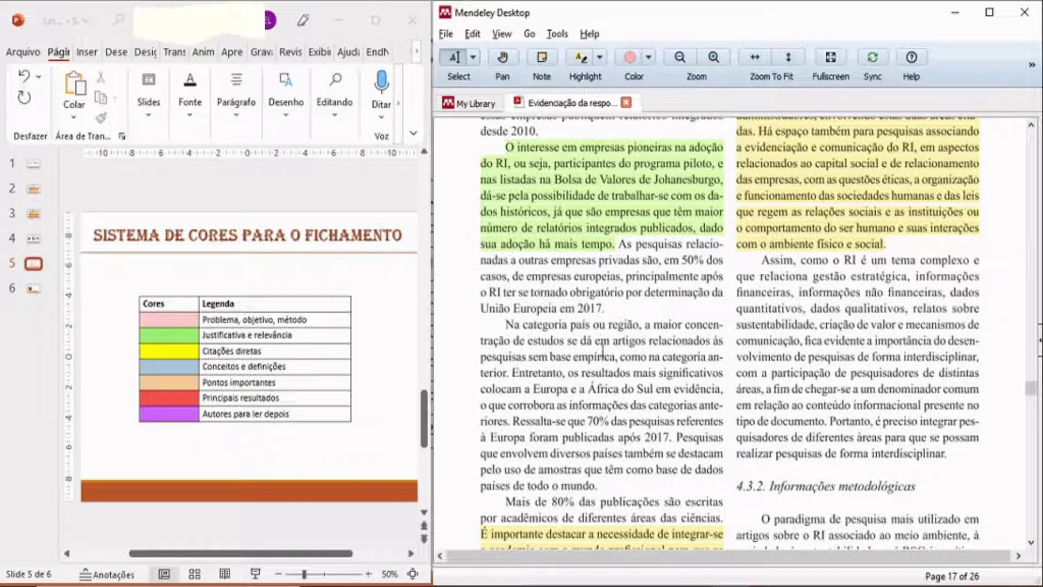
# - Select the heading text "Lacunas identificadas e questões para" of section 4.3.4 on page 20 and review the green-highlighted research gaps
pyautogui.moveTo(1033, 389); pyautogui.dragTo(1033, 435)
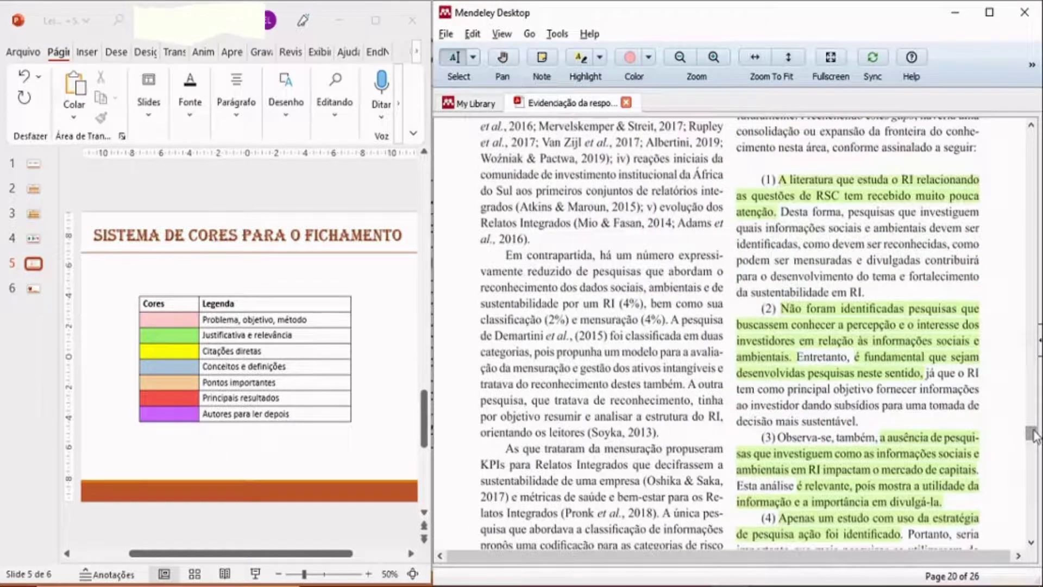
pyautogui.scroll(3, 1034, 434)
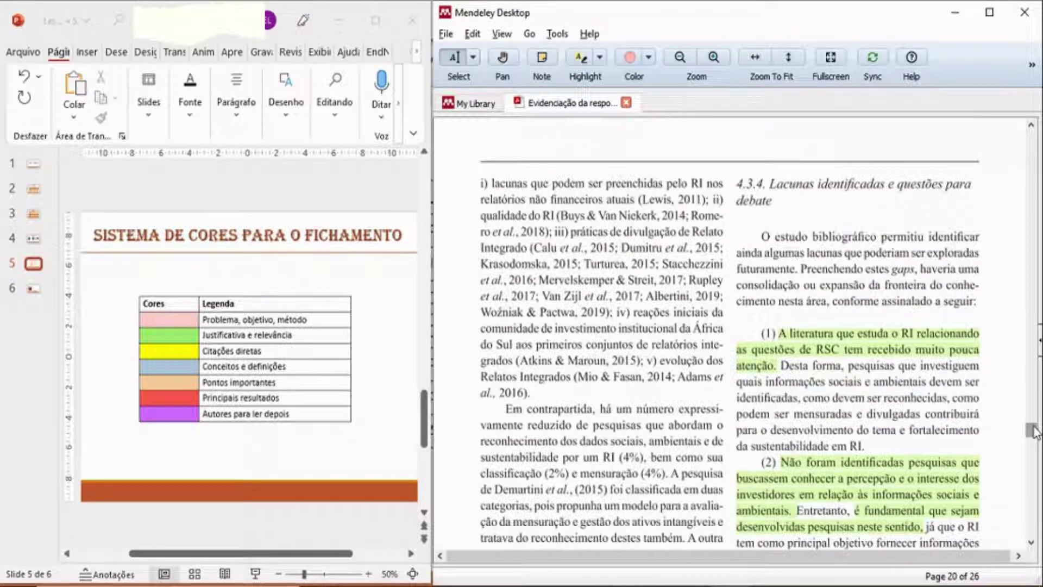
pyautogui.moveTo(771, 187); pyautogui.dragTo(776, 202)
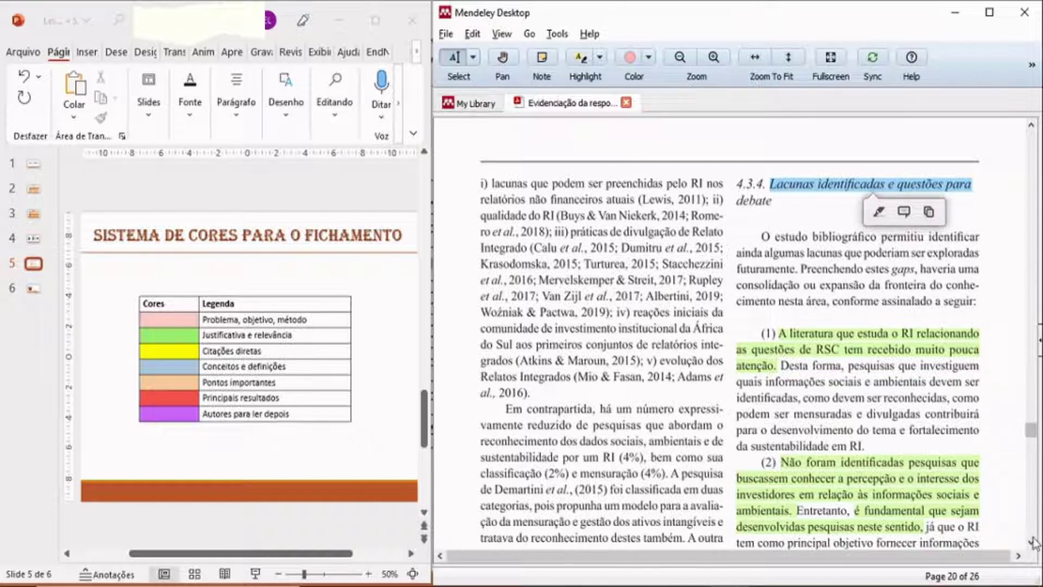
pyautogui.scroll(-5, 1032, 545)
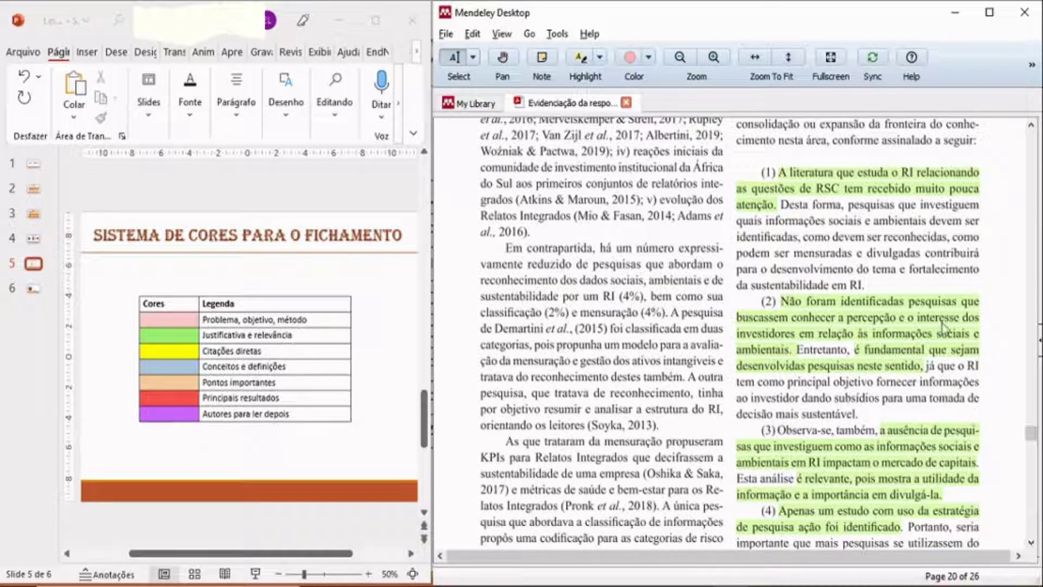
# - Review the remaining research gaps and the red and green highlights in section 5, Considerações finais, on page 21
pyautogui.moveTo(1031, 430); pyautogui.dragTo(1031, 440)
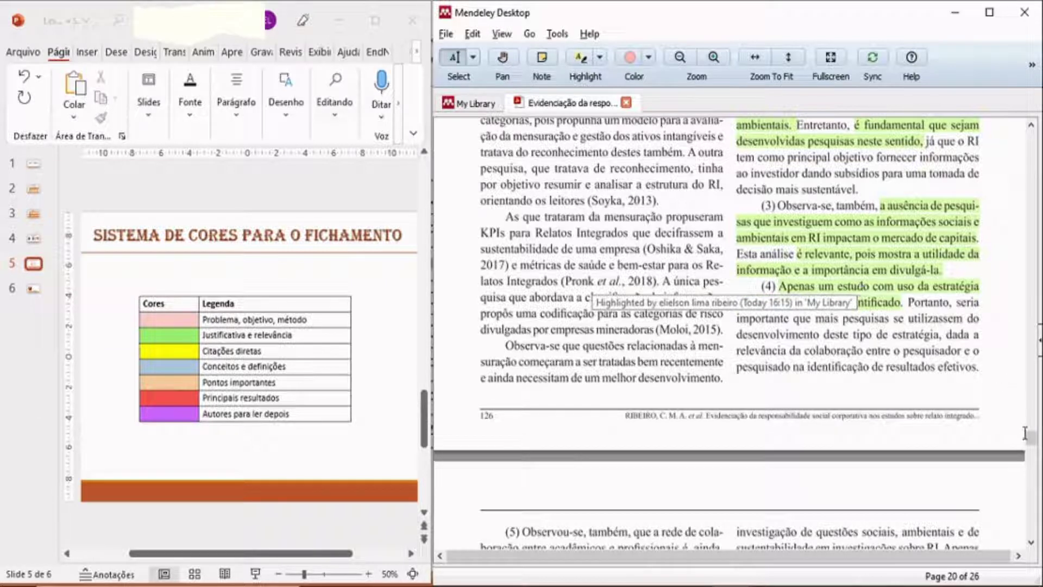
pyautogui.moveTo(1031, 441); pyautogui.dragTo(1031, 453)
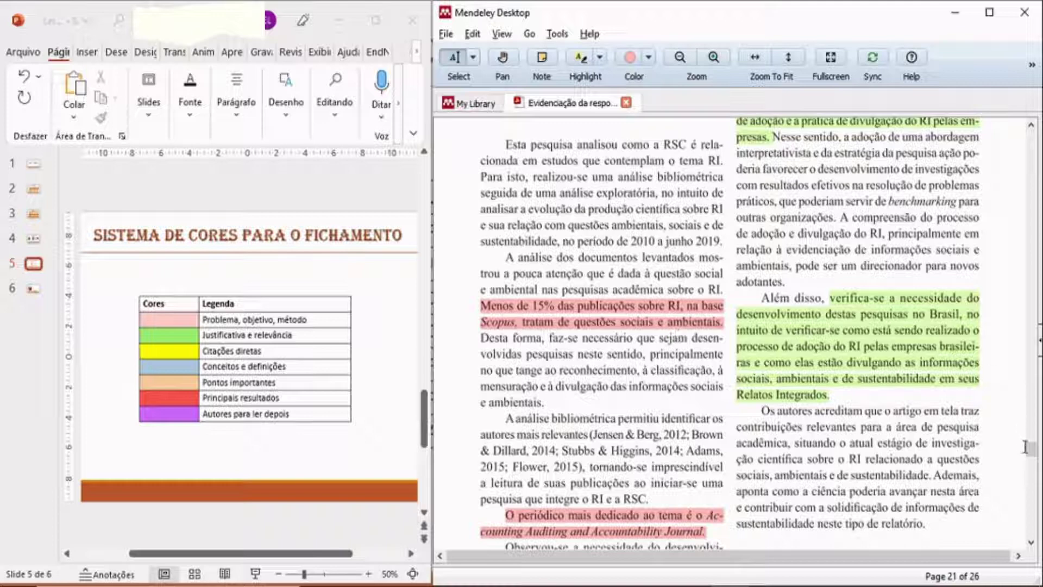
pyautogui.scroll(1, 1030, 456)
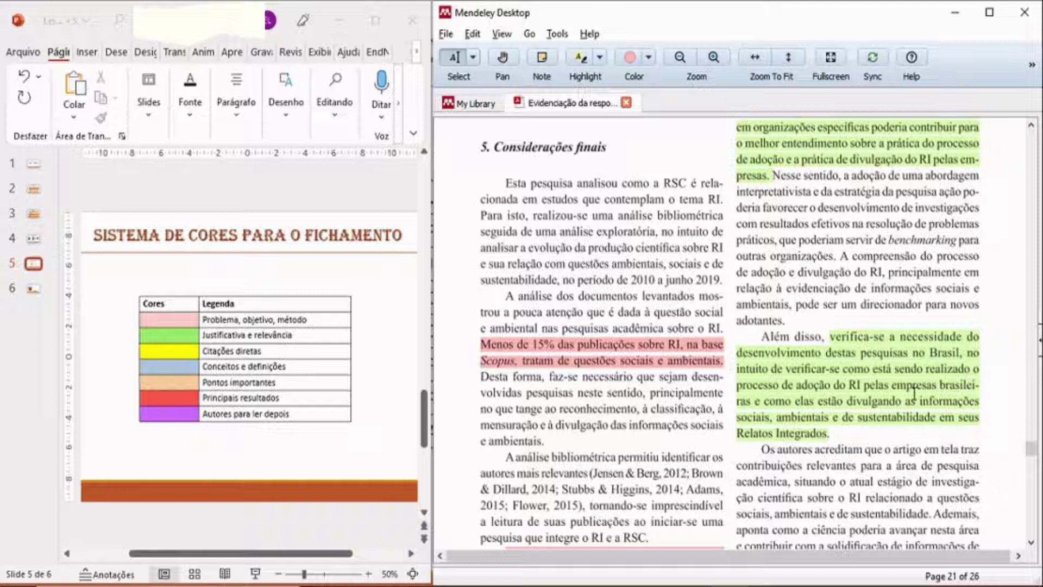
pyautogui.moveTo(914, 392)
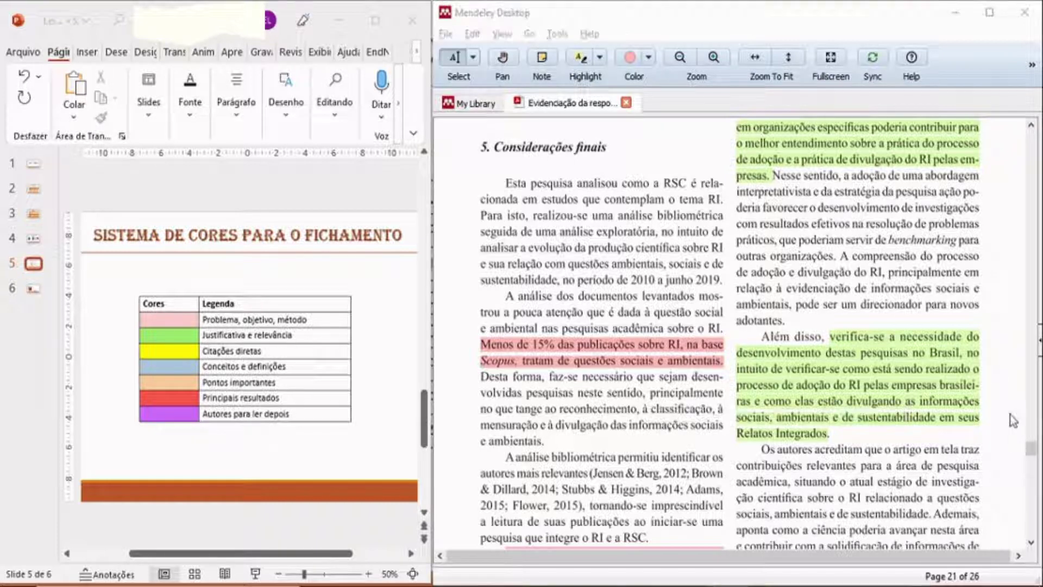
# - Switch to the Word document "Fichamento no word" and select in turn the article reference and the Problema, Objetivo, Método and Principais resultados labels
pyautogui.hotkey('alt', 'Tab')
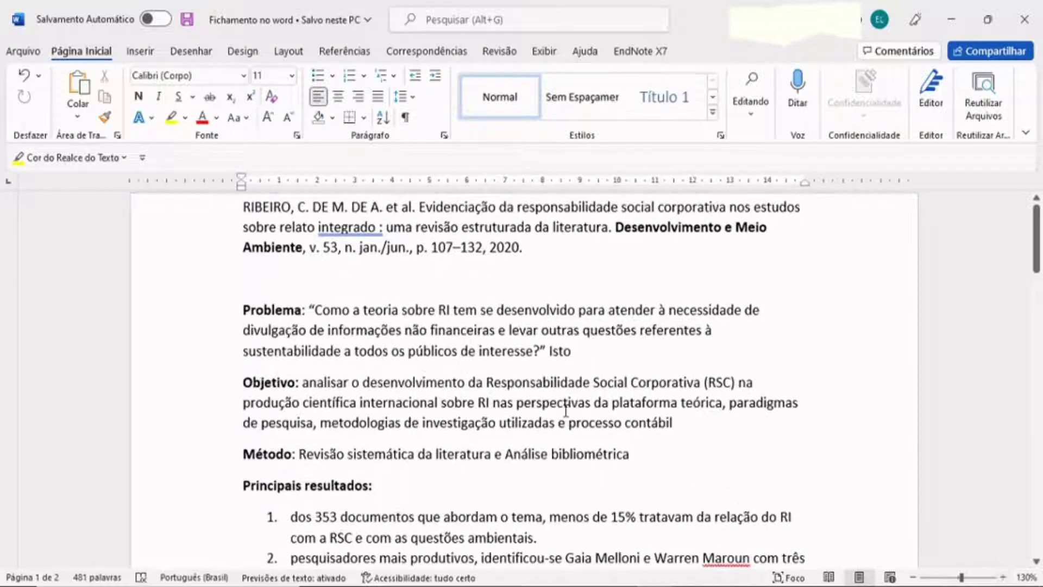
pyautogui.doubleClick(212, 264)
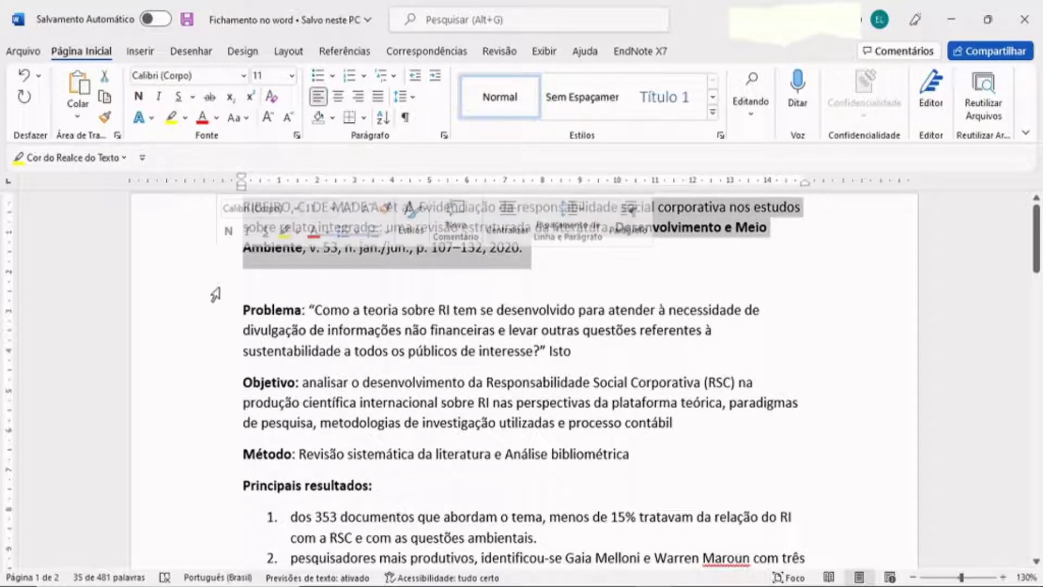
pyautogui.doubleClick(262, 313)
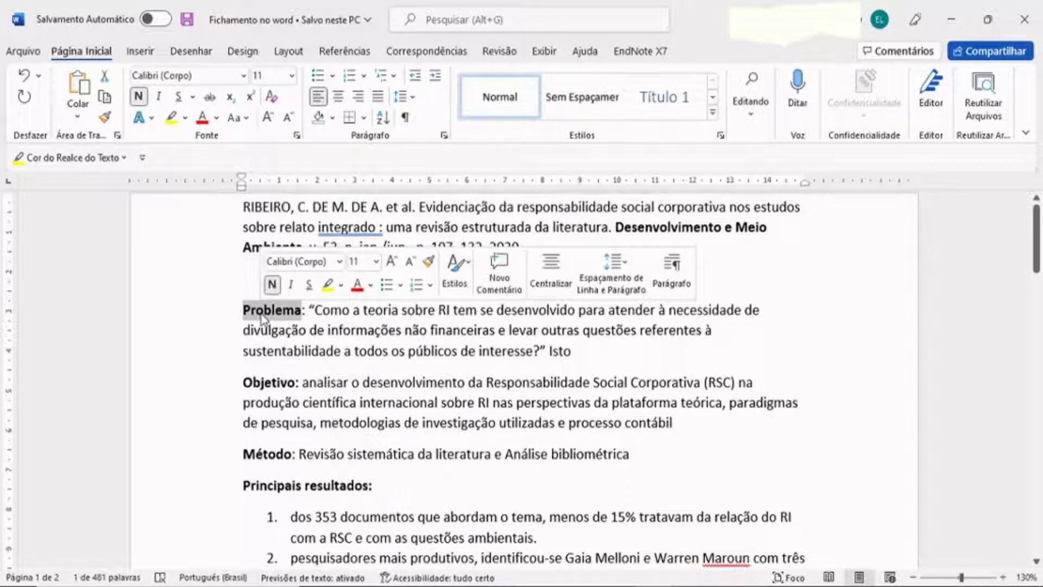
pyautogui.doubleClick(266, 380)
pyautogui.doubleClick(263, 456)
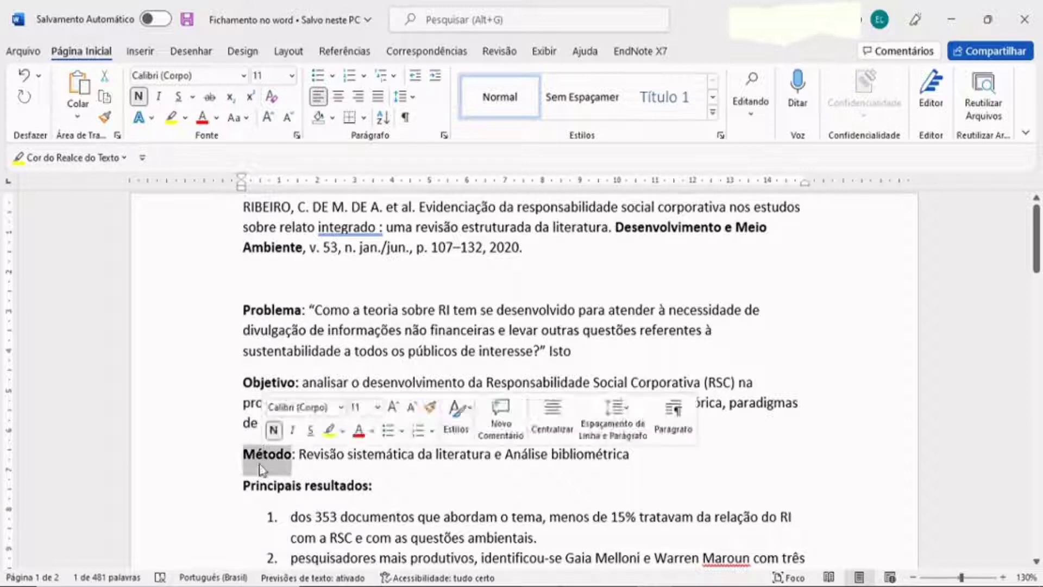
pyautogui.click(204, 487)
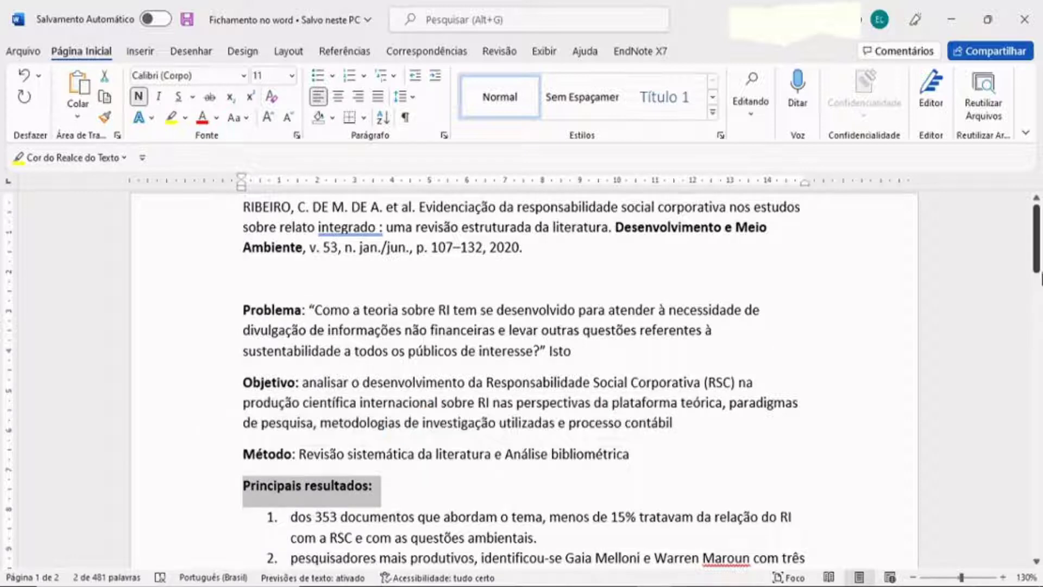
# - Review the numbered Principais resultados list and select the Justificativa section with its numbered items
pyautogui.scroll(-5, 1038, 280)
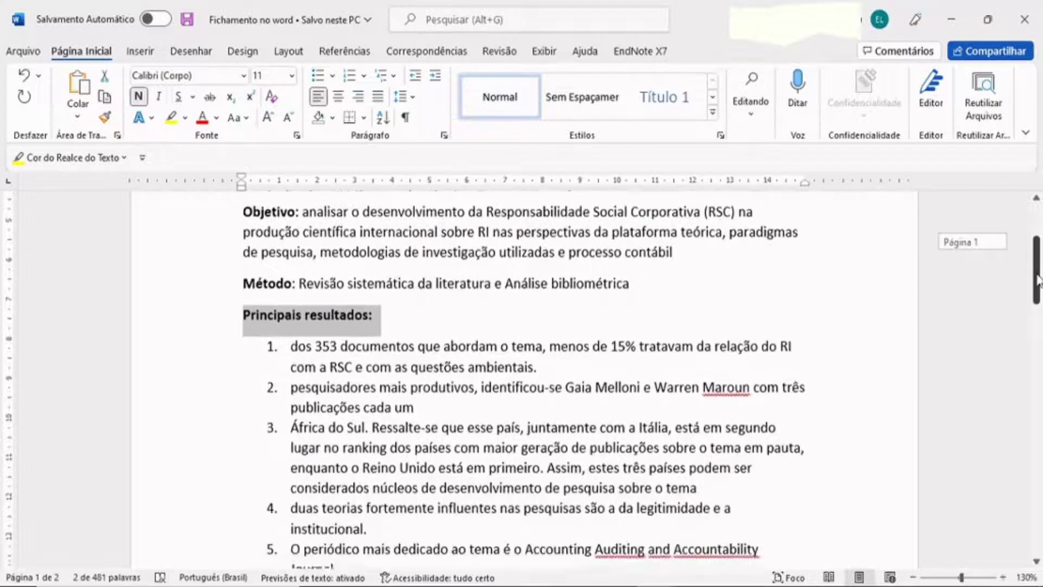
pyautogui.moveTo(1038, 280); pyautogui.dragTo(1038, 290)
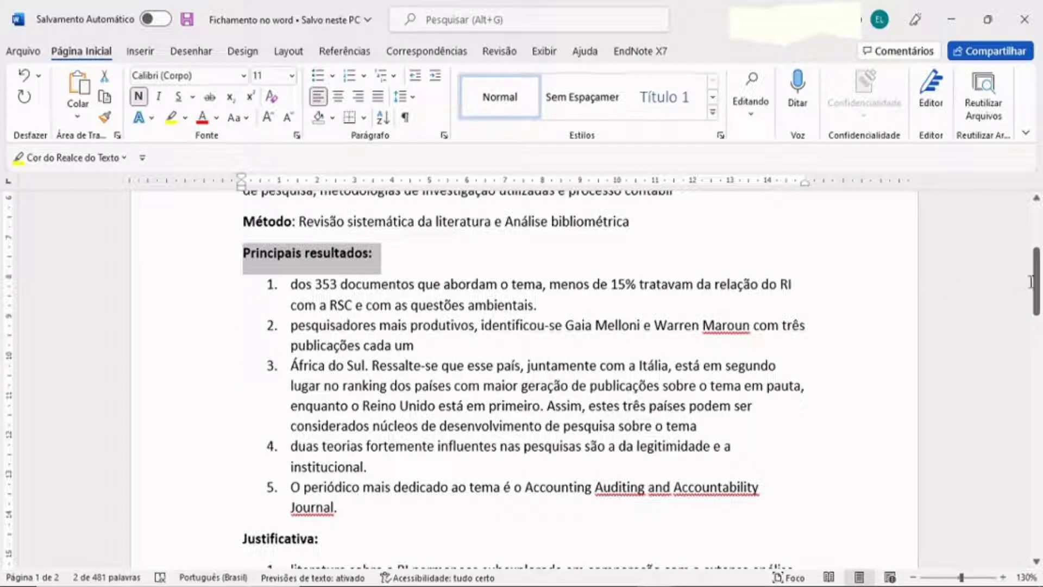
pyautogui.moveTo(1038, 289); pyautogui.dragTo(1038, 335)
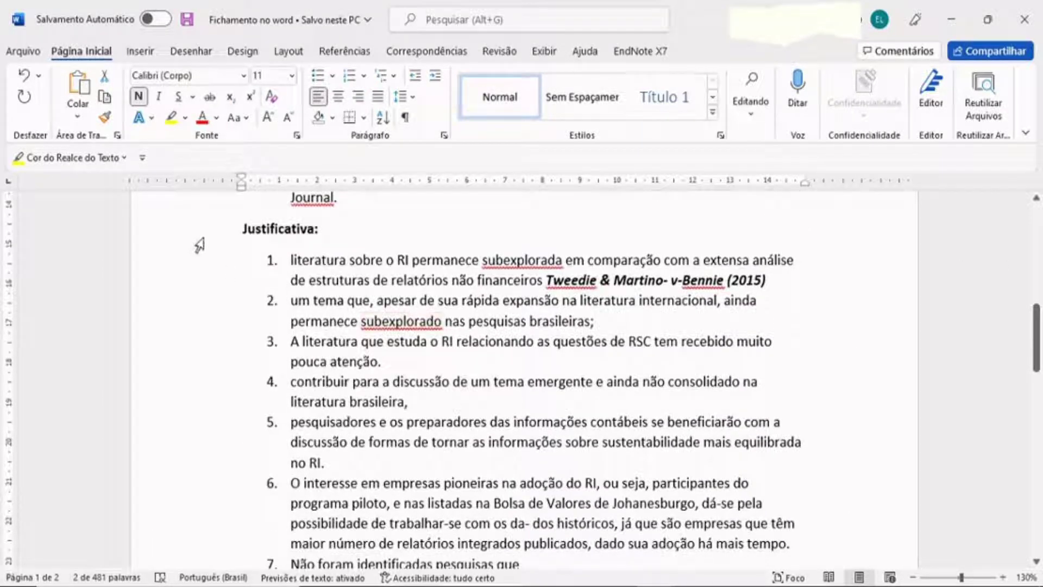
pyautogui.moveTo(198, 240); pyautogui.dragTo(247, 575)
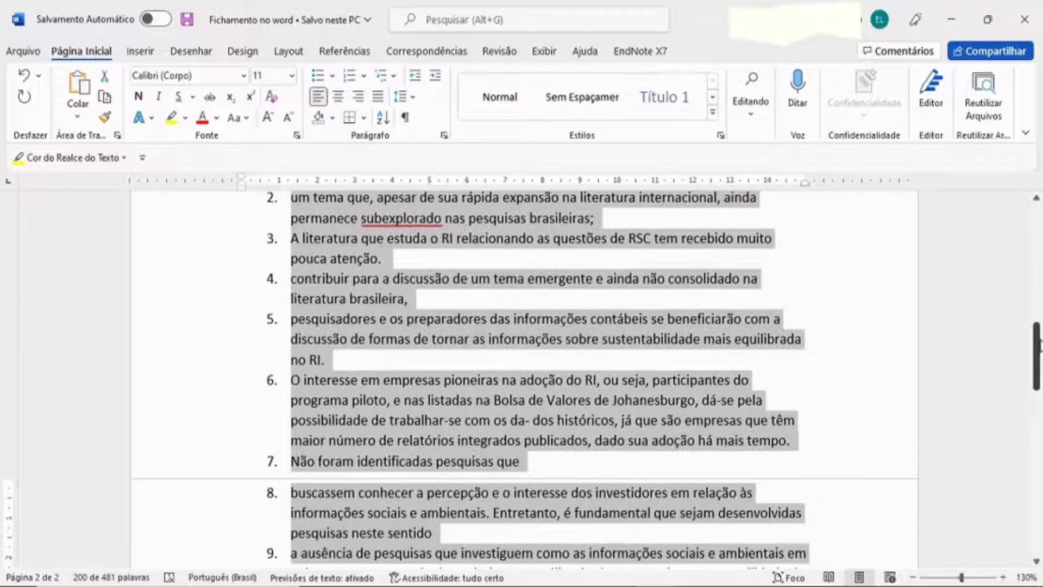
# - Select in turn the headings Conceitos e definições, Citações relevantes, Pontos importantes and Análise crítica, ending on Conceitos e definições
pyautogui.scroll(-6, 1039, 343)
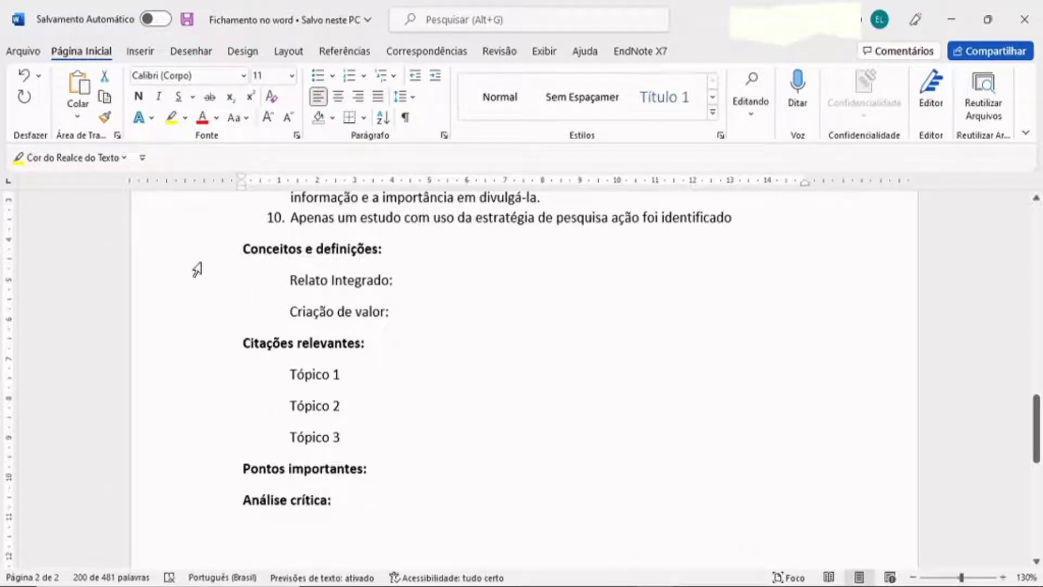
pyautogui.click(195, 257)
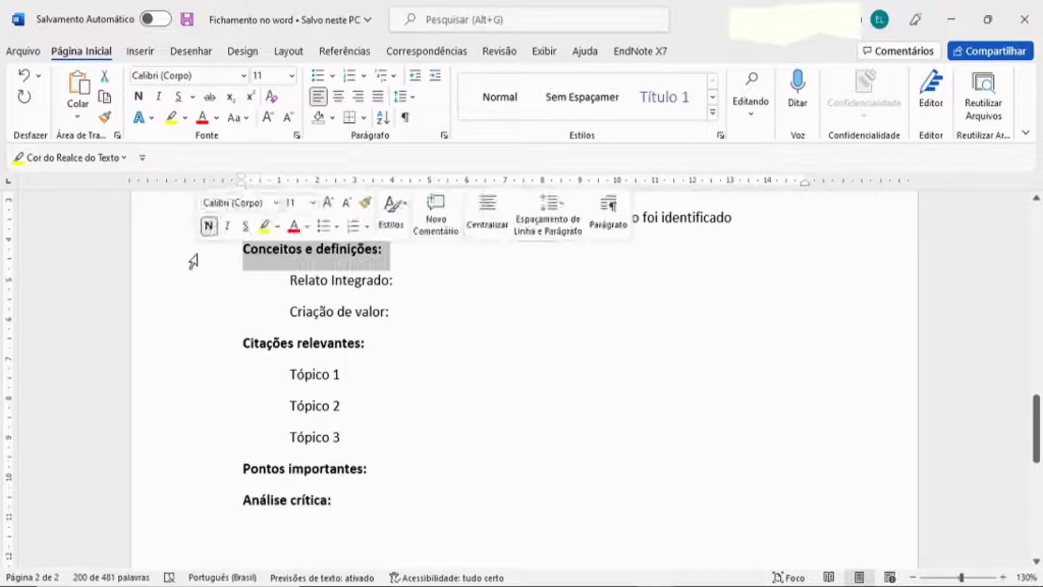
pyautogui.click(199, 353)
pyautogui.click(207, 483)
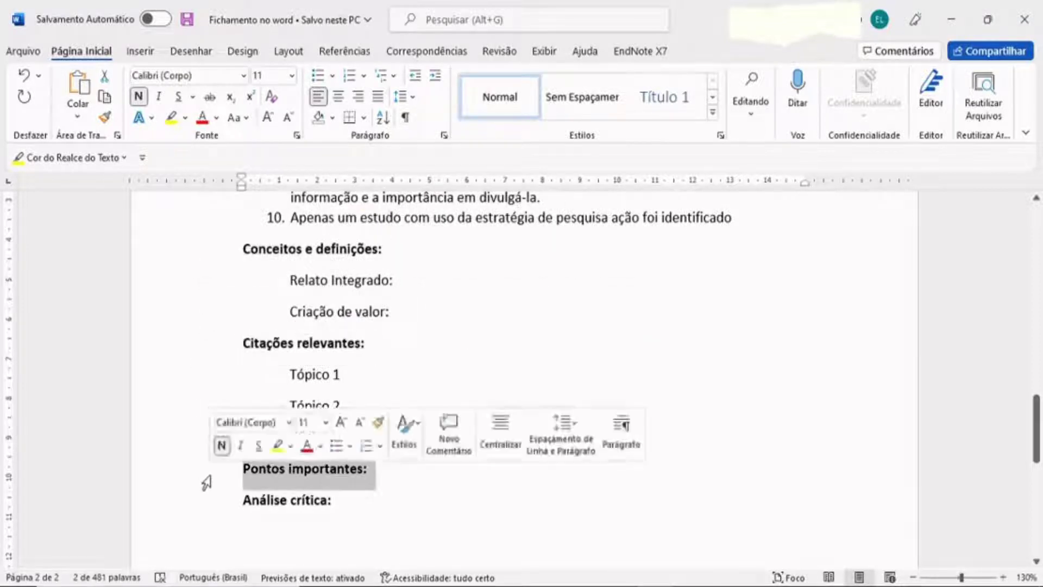
pyautogui.click(206, 505)
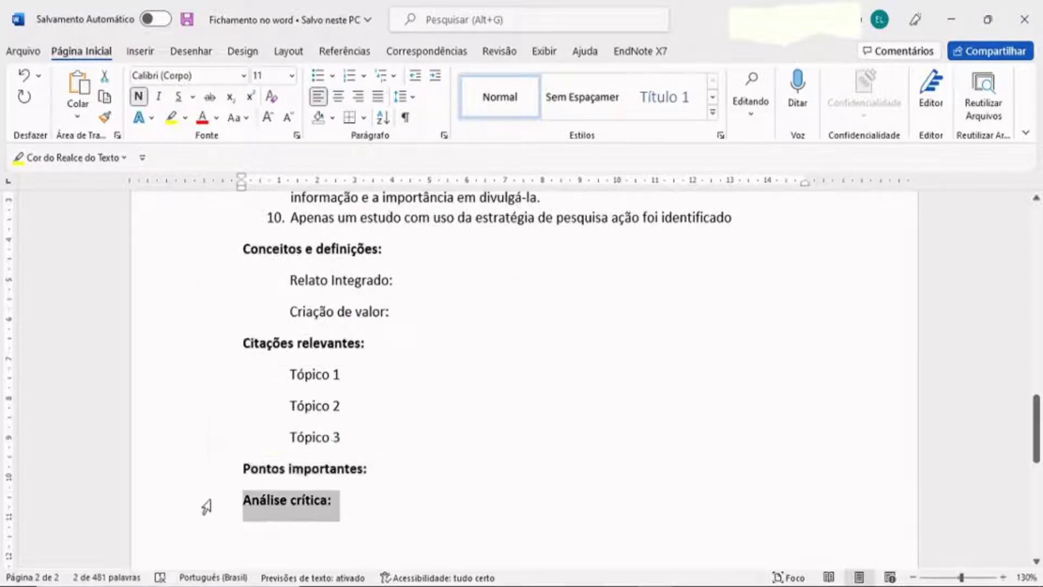
pyautogui.click(211, 259)
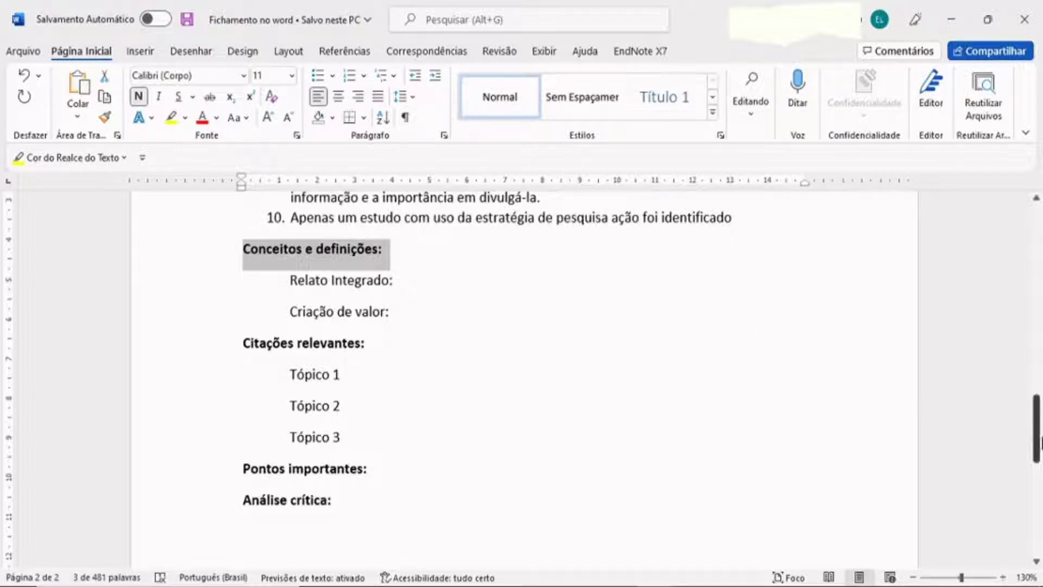
# - Return to the start of the document and select the text from Problema down into the Justificativa list
pyautogui.moveTo(1038, 454); pyautogui.dragTo(1039, 249)
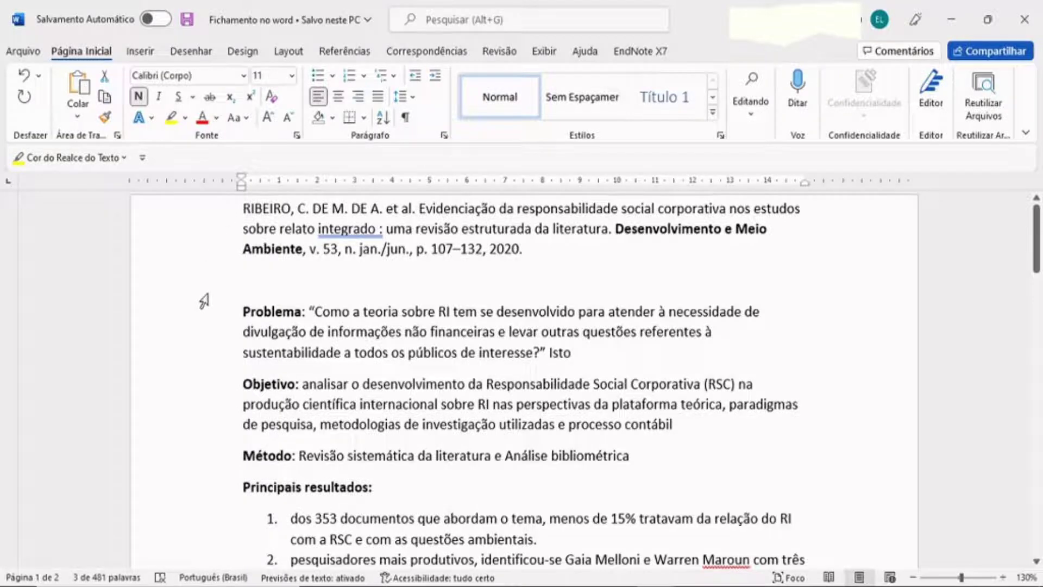
pyautogui.moveTo(204, 300); pyautogui.dragTo(209, 565)
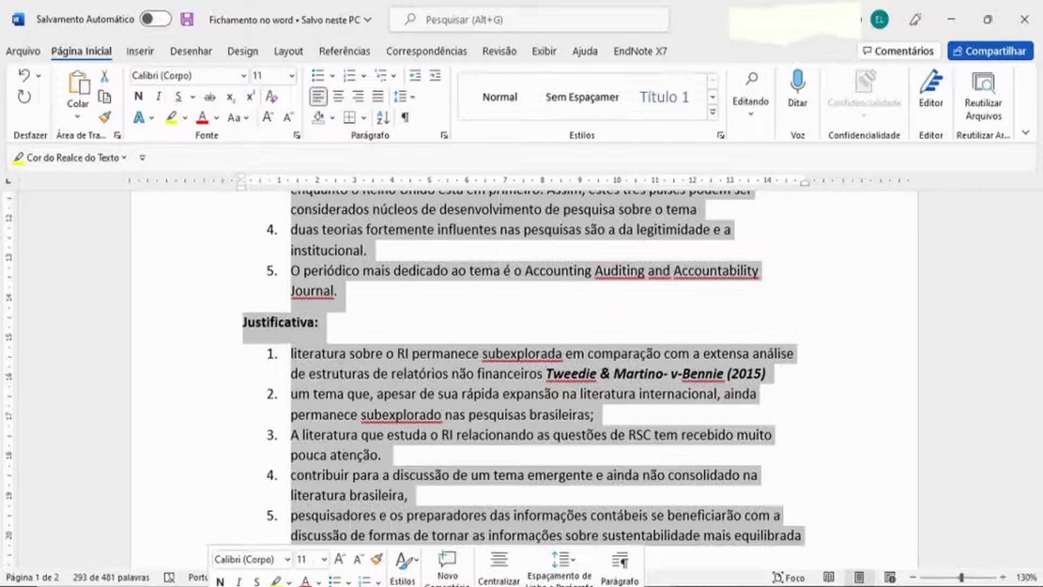
# - Review the rest of the Word document and select in turn the Tópico 1 to Tópico 3 lines, the Citações relevantes heading and Tópico 1
pyautogui.scroll(-6, 834, 363)
pyautogui.click(837, 365)
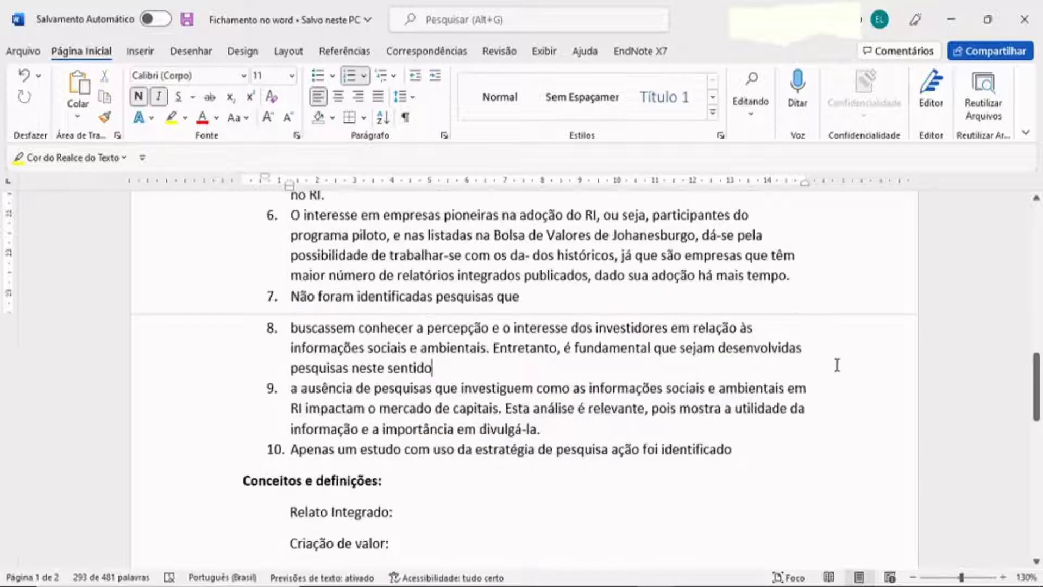
pyautogui.hotkey('ctrl', 'End')
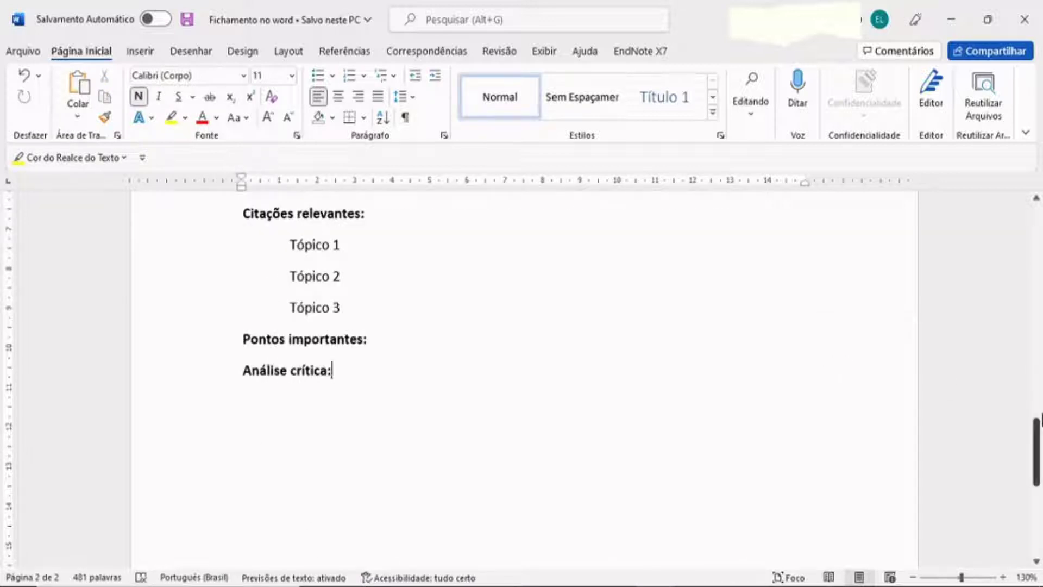
pyautogui.scroll(3, 1039, 416)
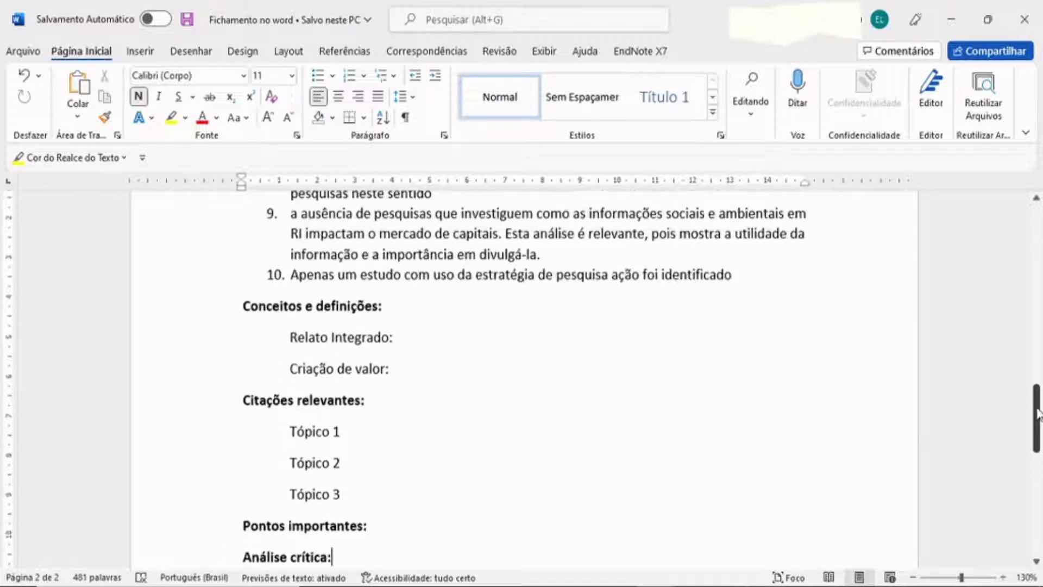
pyautogui.moveTo(190, 434); pyautogui.dragTo(205, 500)
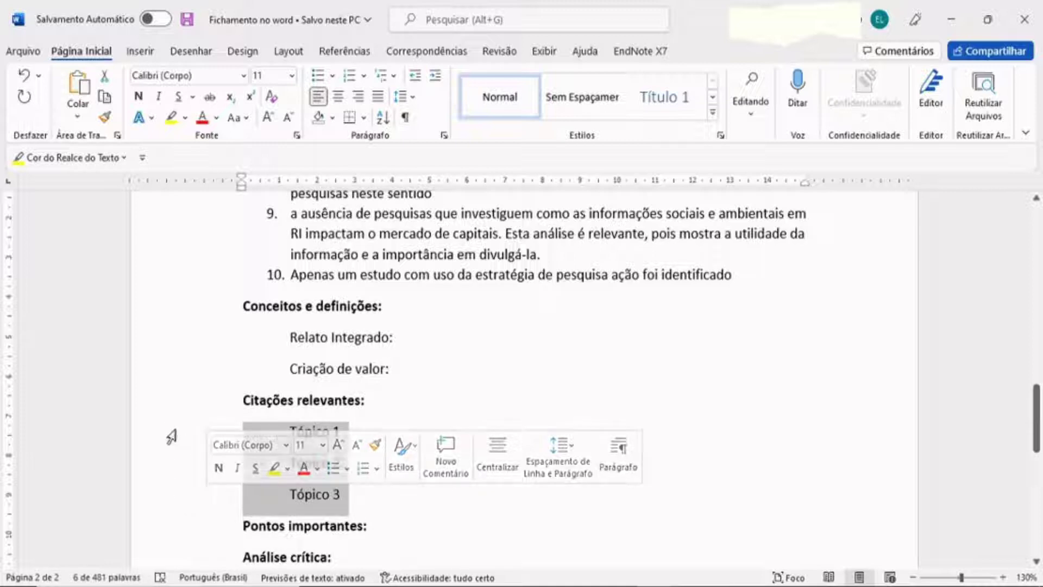
pyautogui.click(168, 414)
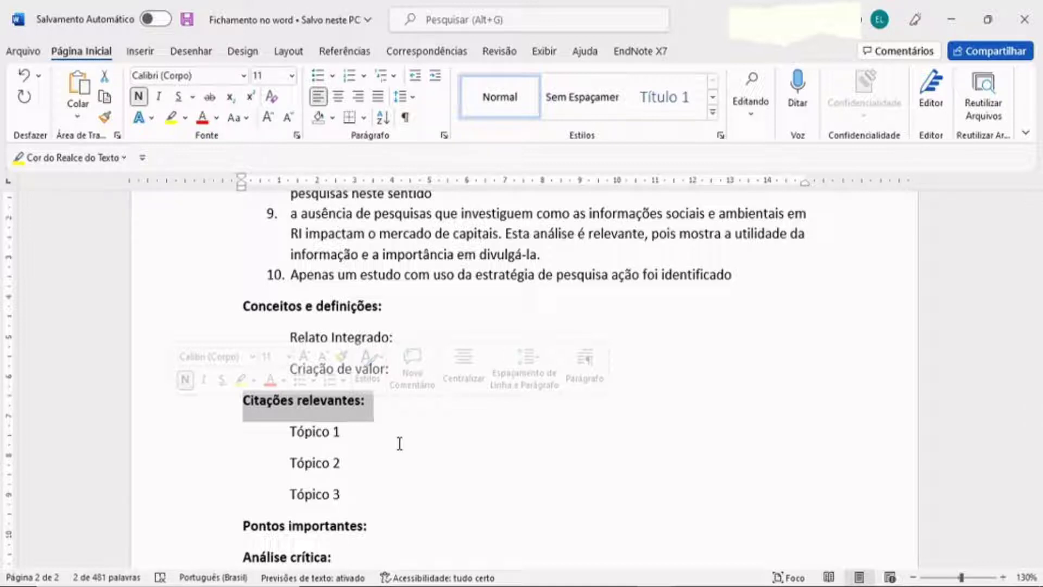
pyautogui.click(195, 436)
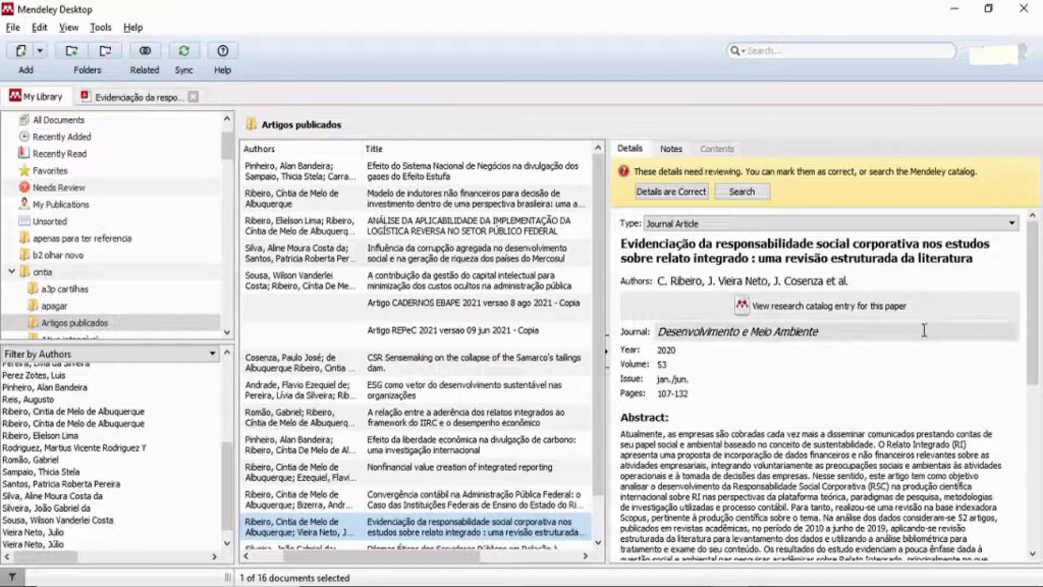
# - In Mendeley, view the highlighted article, return to the library and add the tag "justificativa" to the article's details
pyautogui.click(165, 101)
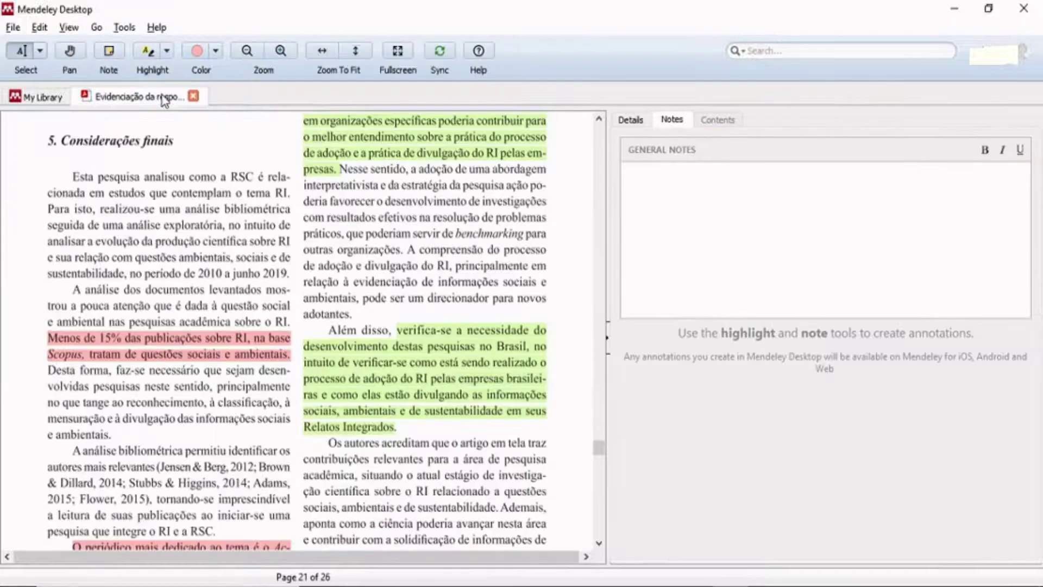
pyautogui.click(42, 97)
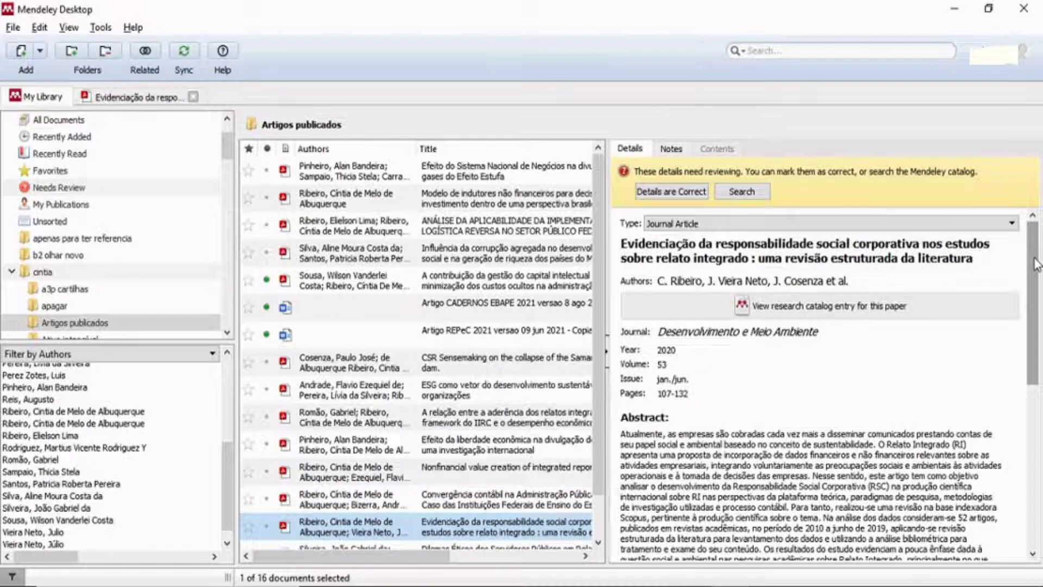
pyautogui.moveTo(1036, 266); pyautogui.dragTo(1028, 413)
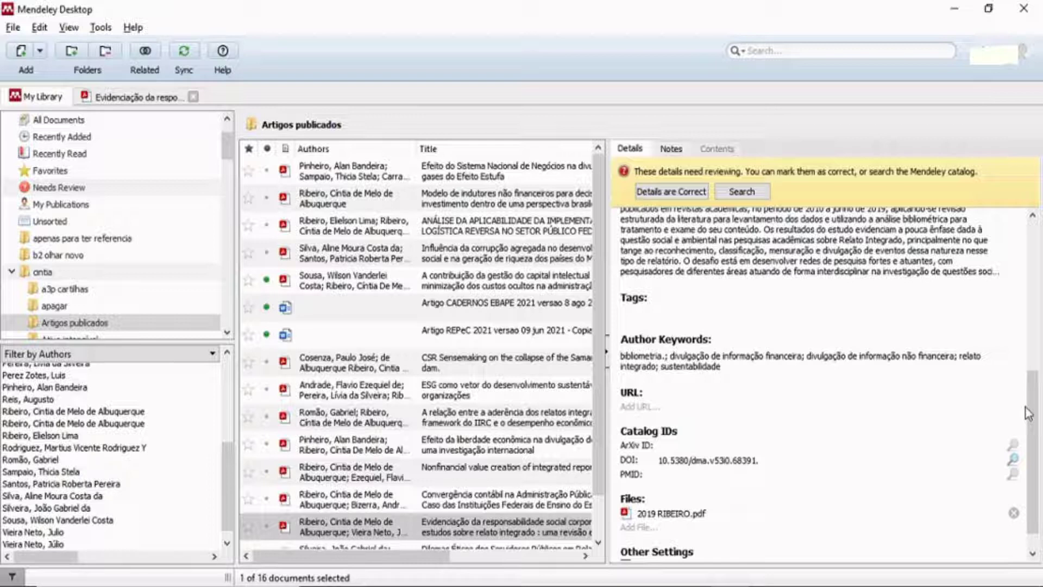
pyautogui.click(834, 313)
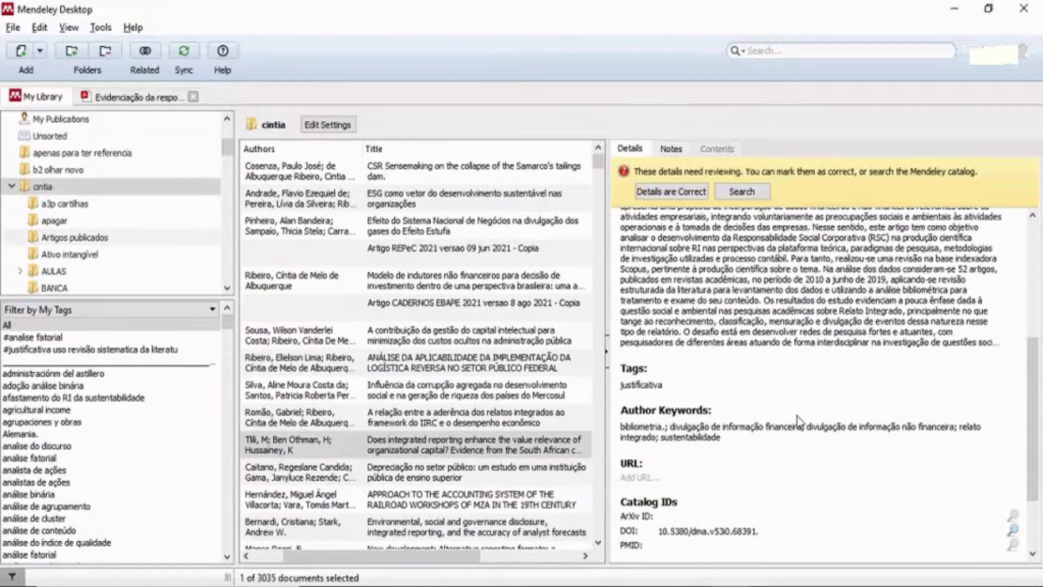
# - Add "entrevista" as a second tag after "justificativa" in the article's details
pyautogui.click(742, 379)
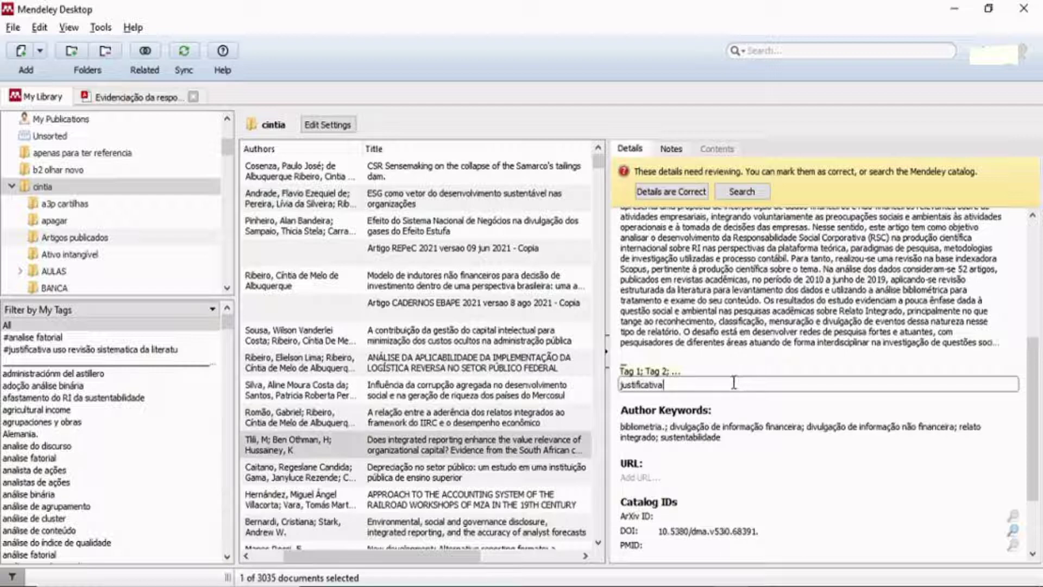
pyautogui.write('; entrevis')
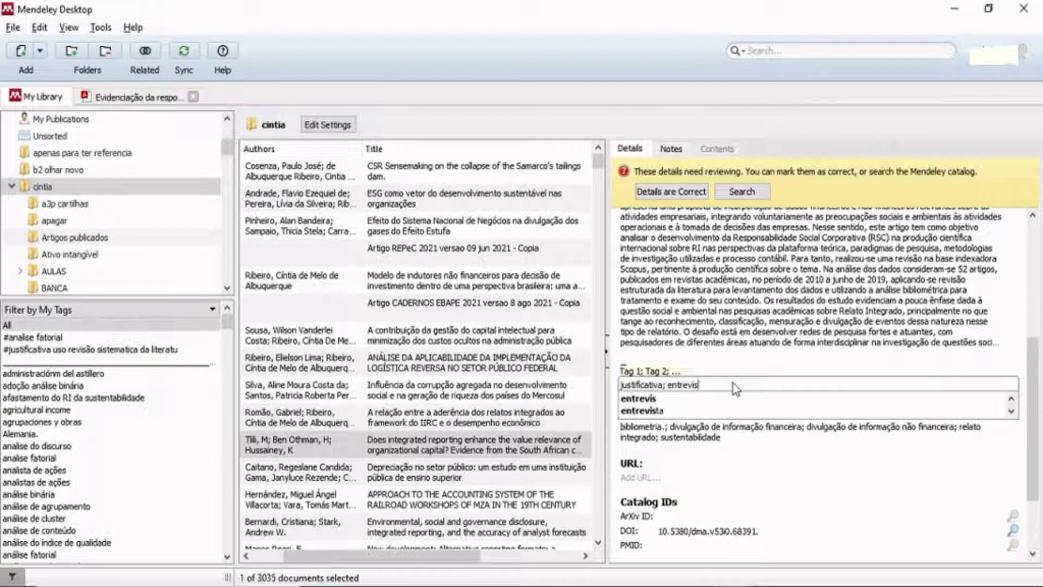
pyautogui.press('BackSpace')
pyautogui.write('sta')
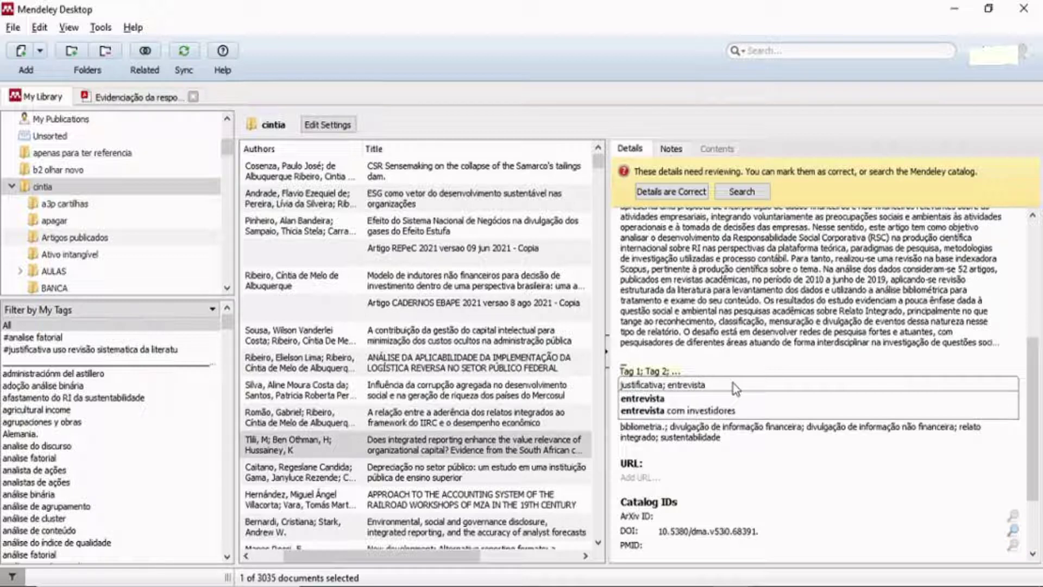
pyautogui.click(721, 371)
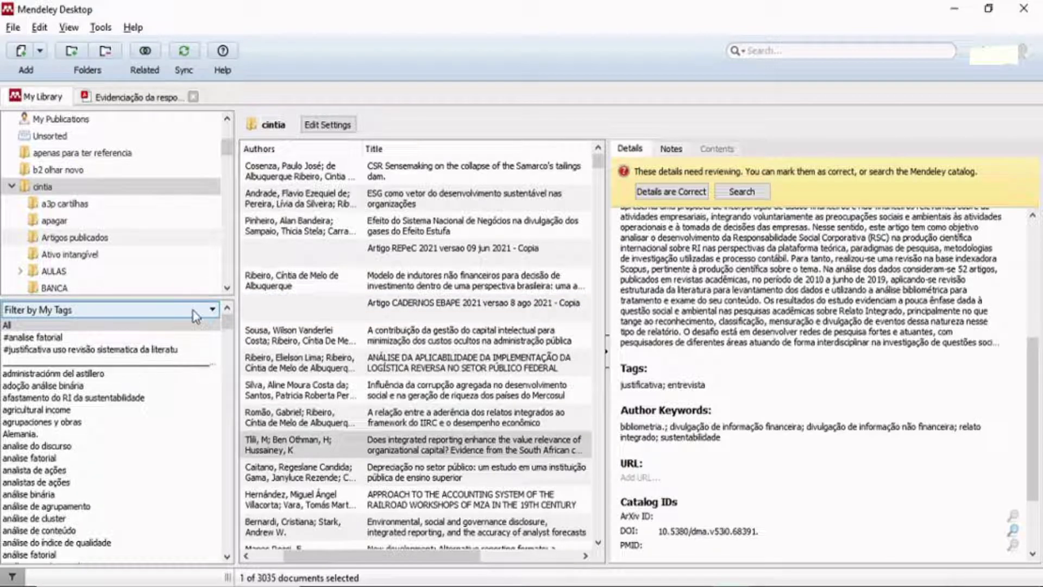
# - Filter the library documents by the tag "entrevista"
pyautogui.click(228, 343)
pyautogui.moveTo(228, 344); pyautogui.dragTo(228, 408)
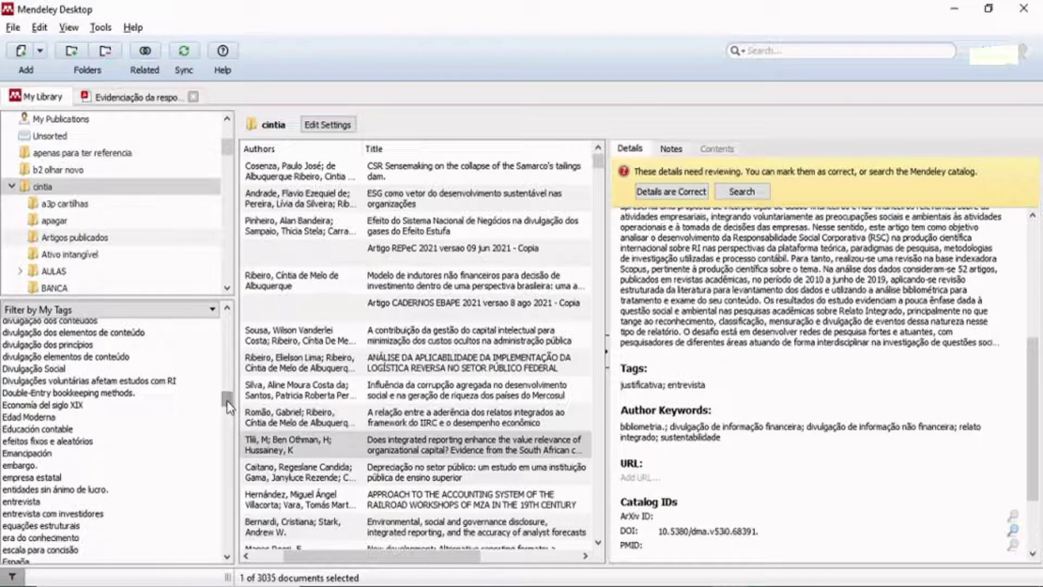
pyautogui.click(116, 502)
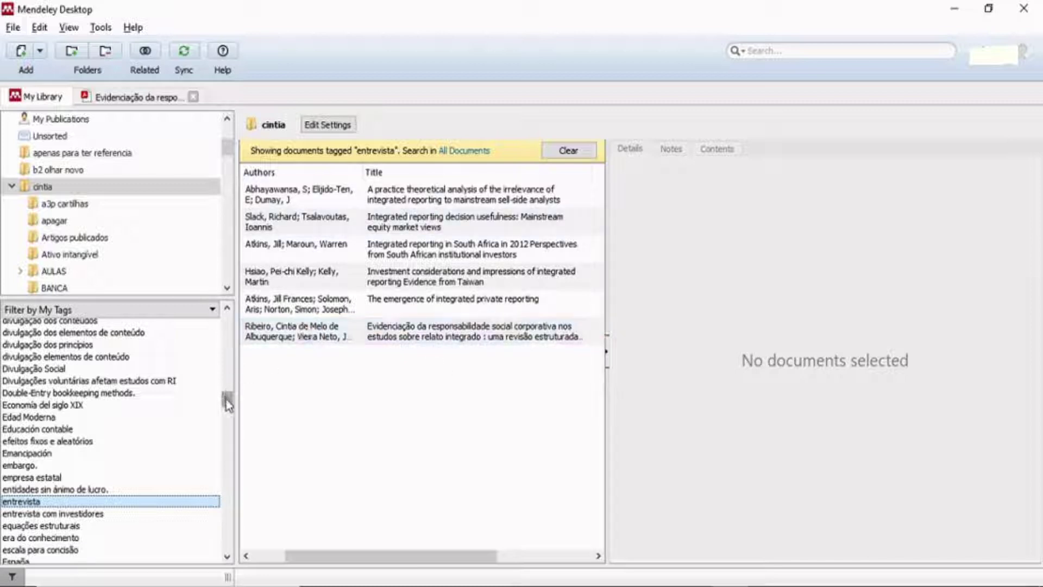
# - Filter the documents by the tag "justificativa" and select the article on corporate social responsibility disclosure to show its details
pyautogui.moveTo(226, 400); pyautogui.dragTo(231, 457)
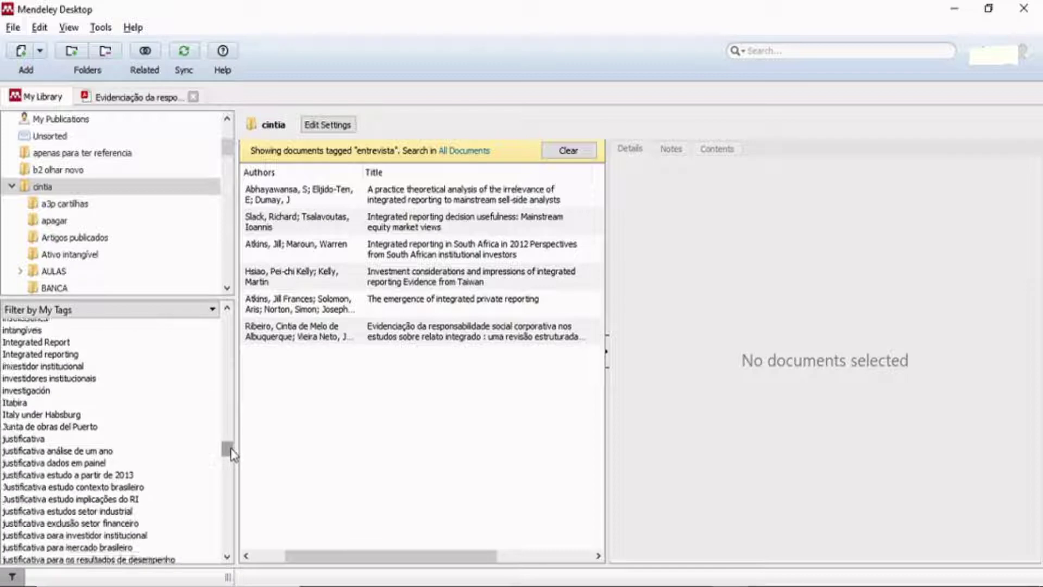
pyautogui.click(191, 439)
pyautogui.click(423, 201)
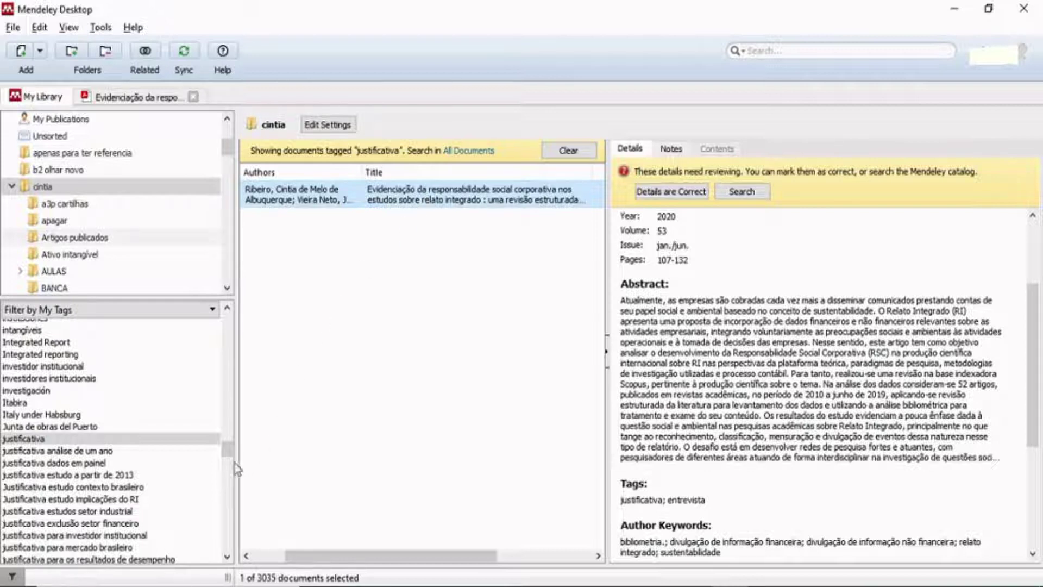
# - Filter the documents in turn by the tags "Justificativa estudo contexto brasileiro", "justificativa exclusão setor financeiro" and "justificativa para variáveis de controle"
pyautogui.click(178, 487)
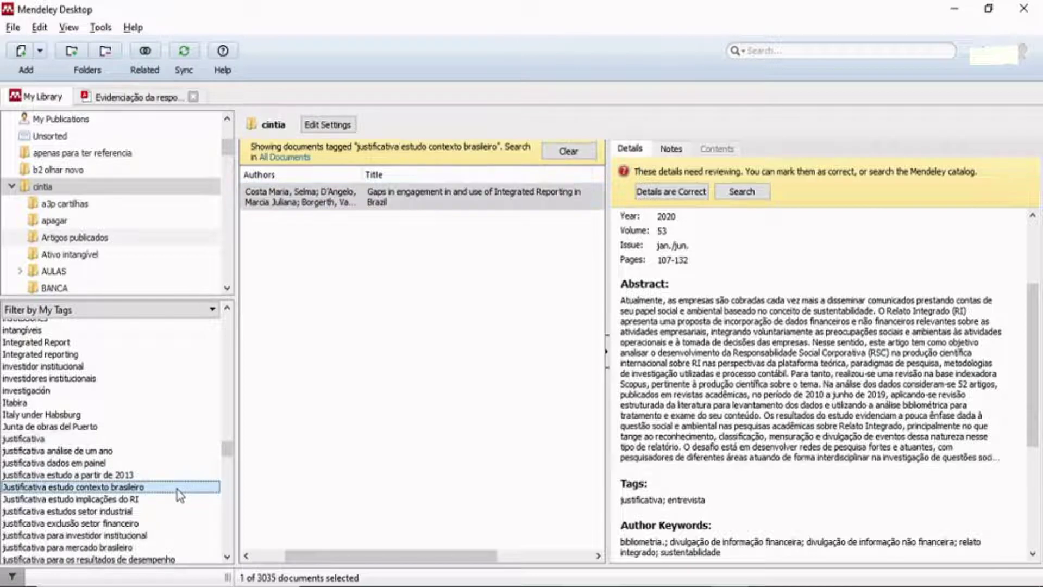
pyautogui.click(173, 524)
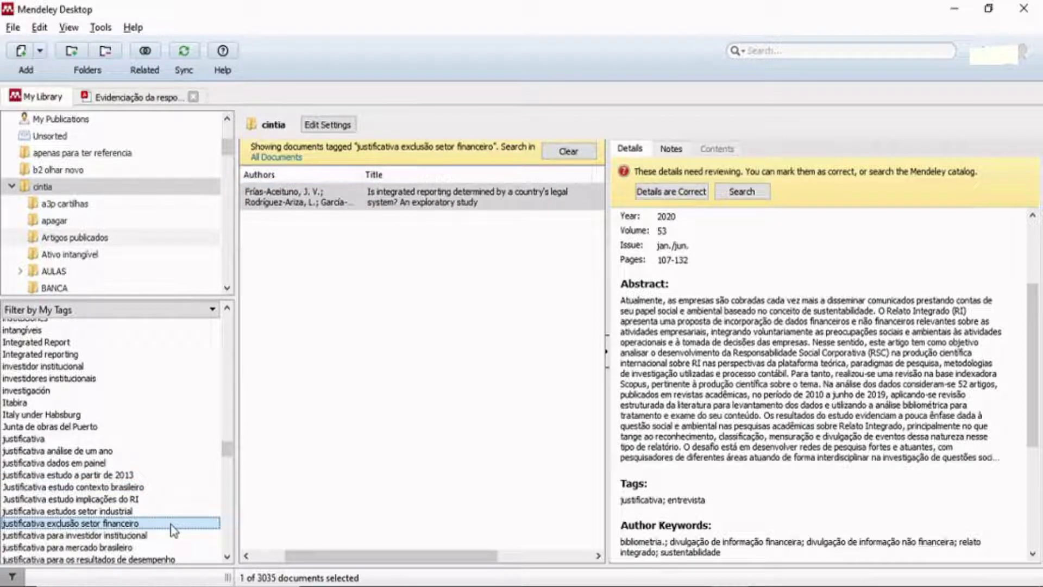
pyautogui.moveTo(227, 453); pyautogui.dragTo(229, 467)
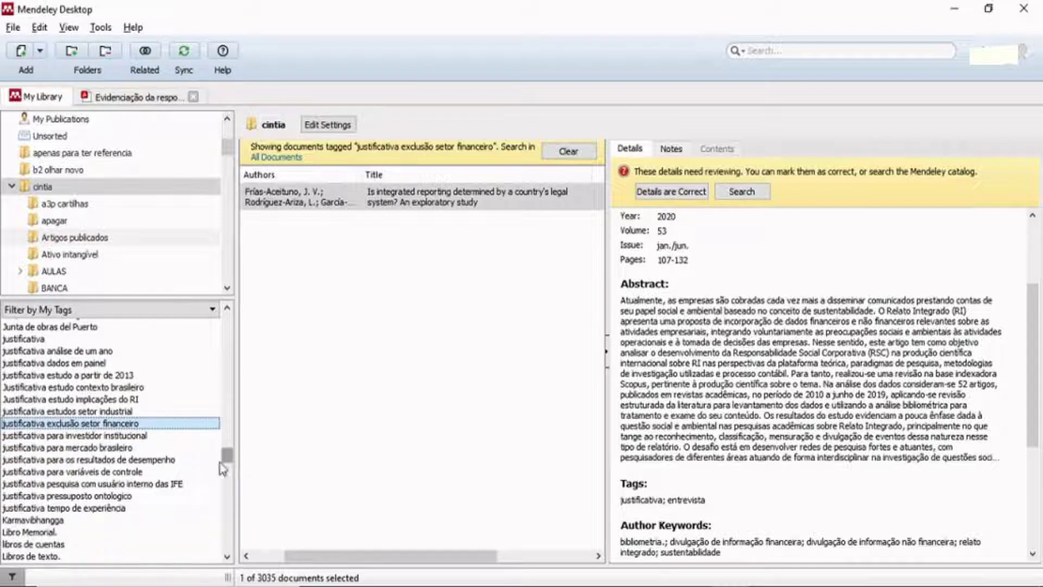
pyautogui.click(188, 471)
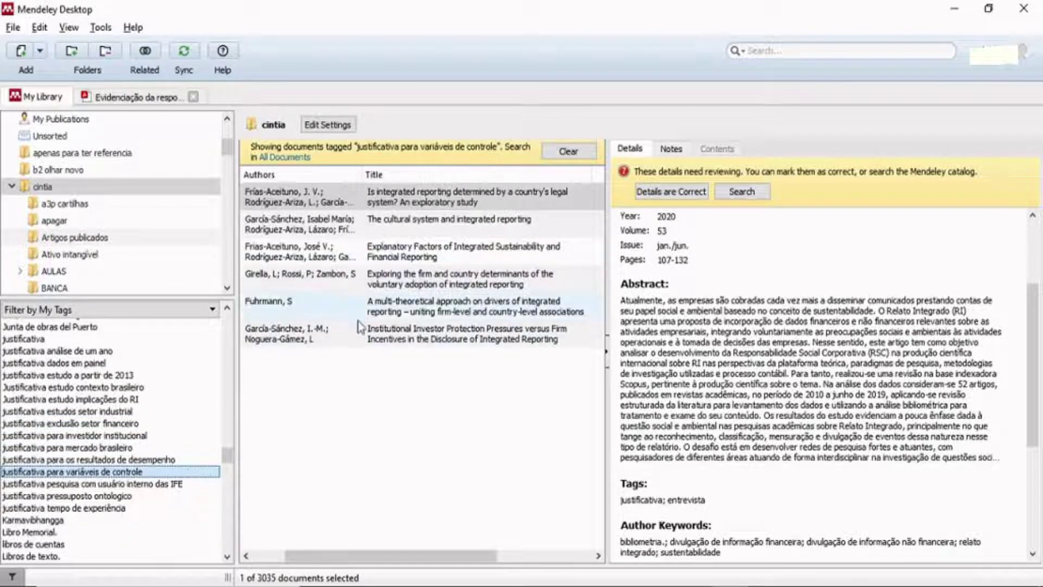